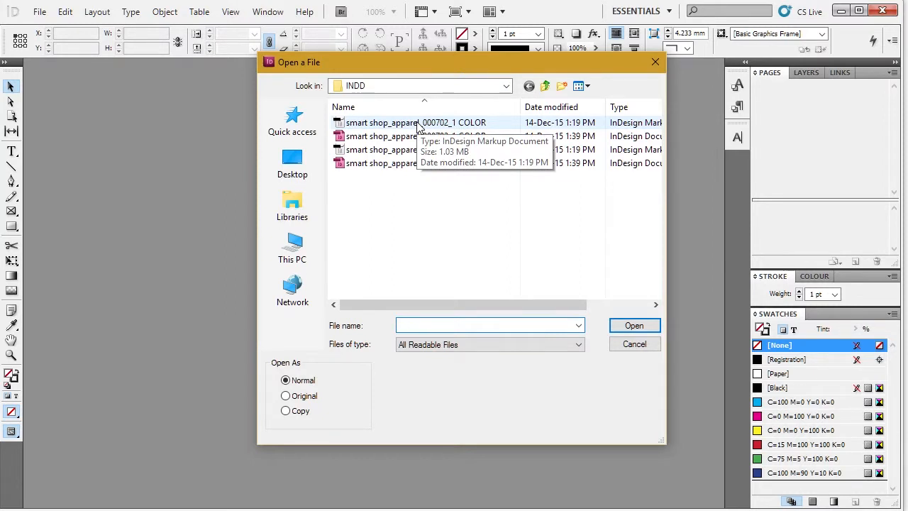
# Open the InDesign document version of "smart shop_apparel_000702_2 COLORS" from the INDD folder.
pyautogui.click(417, 137)
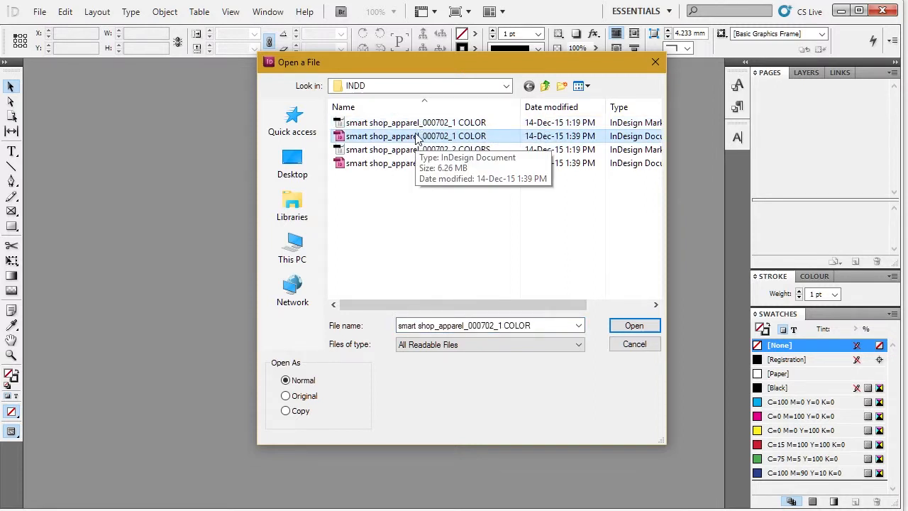
pyautogui.click(413, 165)
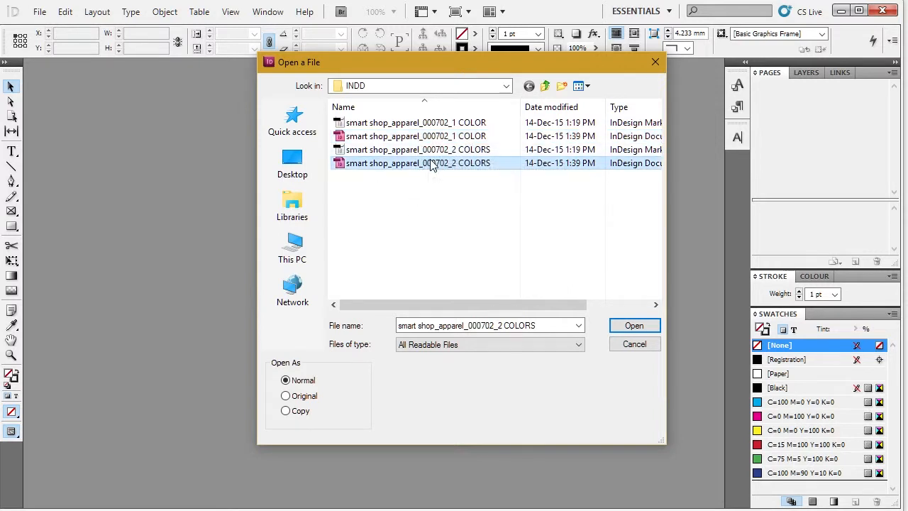
pyautogui.click(642, 325)
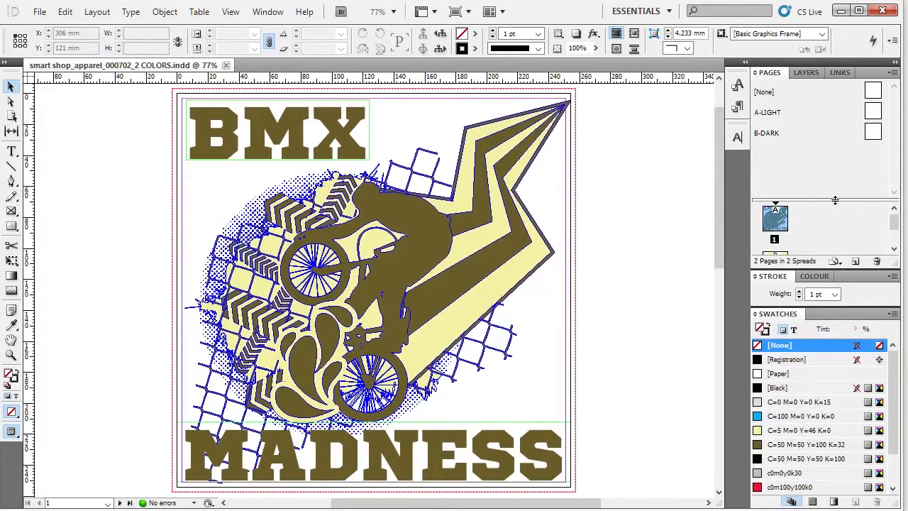
# Enlarge the page thumbnail area and compare the light design on page 1 with the dark design on page 2.
pyautogui.moveTo(835, 201); pyautogui.dragTo(836, 132)
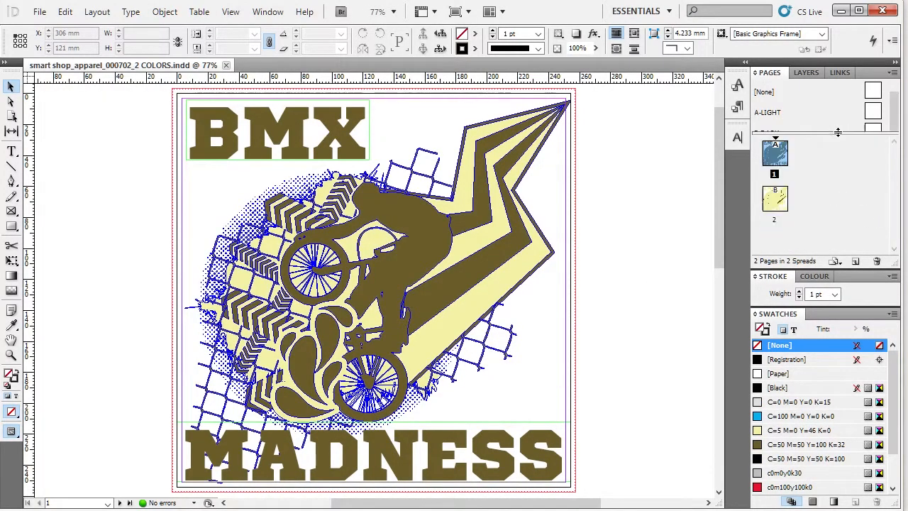
pyautogui.doubleClick(776, 197)
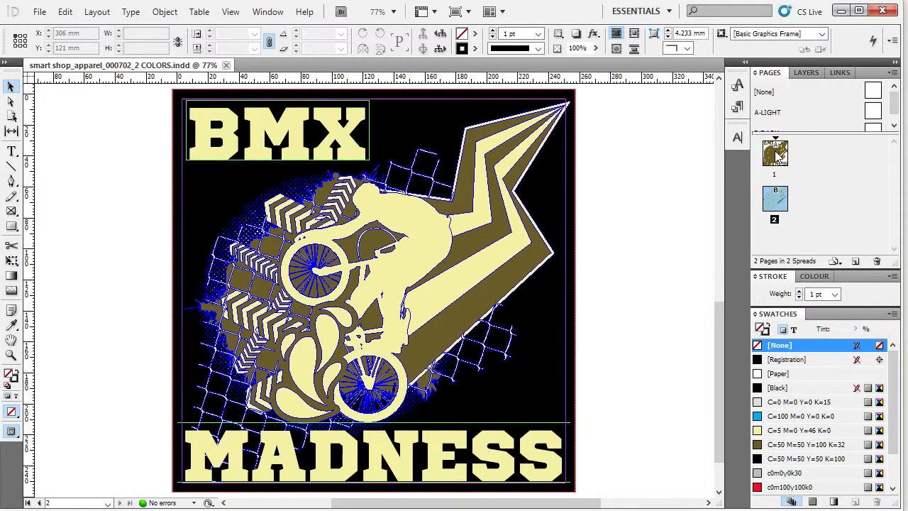
pyautogui.doubleClick(775, 155)
pyautogui.doubleClick(776, 199)
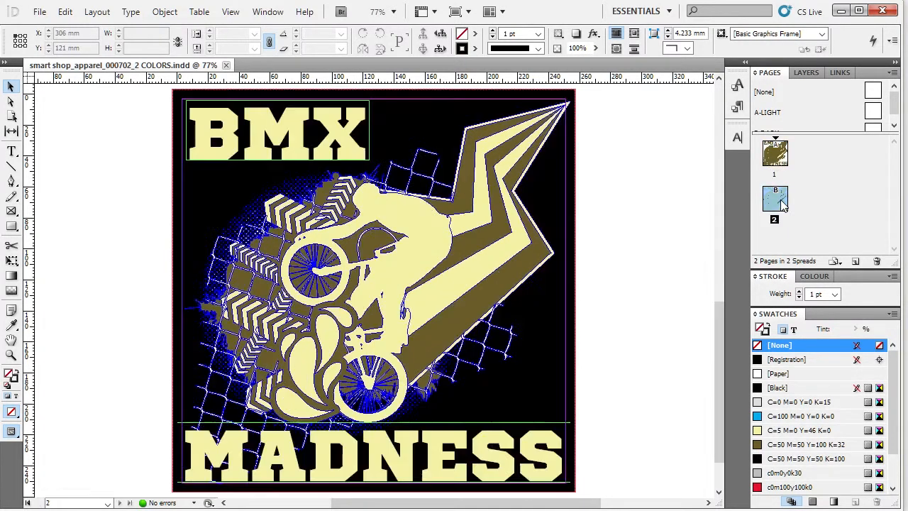
pyautogui.doubleClick(777, 153)
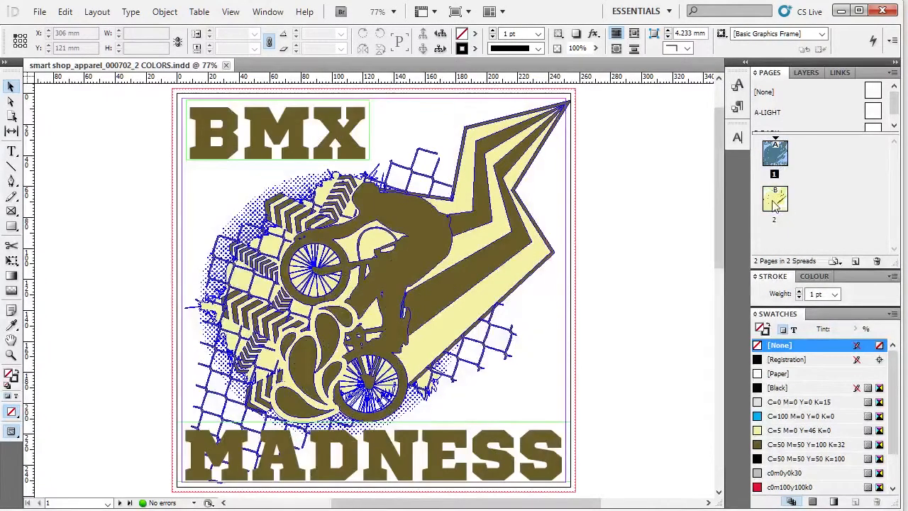
pyautogui.doubleClick(776, 200)
pyautogui.doubleClick(776, 157)
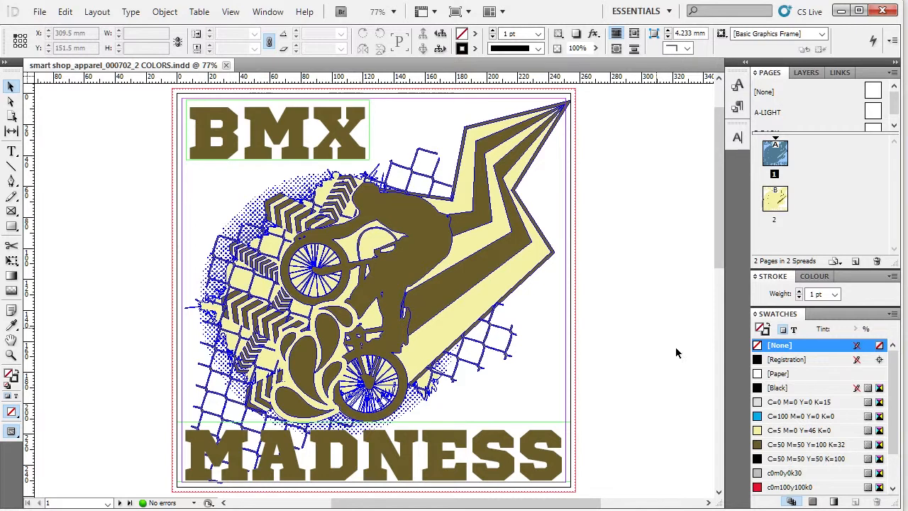
# Edit the brown C=50 M=50 Y=100 K=32 swatch, setting its magenta to 30%.
pyautogui.click(544, 465)
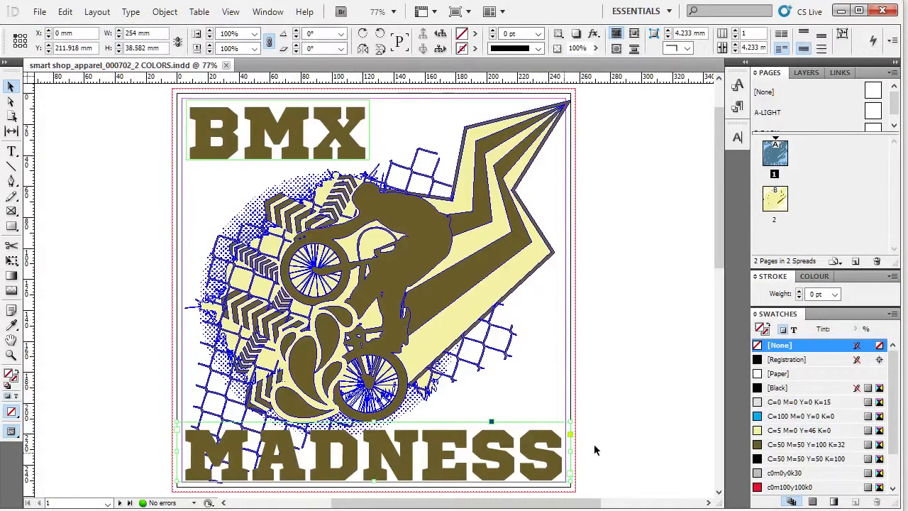
pyautogui.click(625, 439)
pyautogui.scroll(-1, 788, 372)
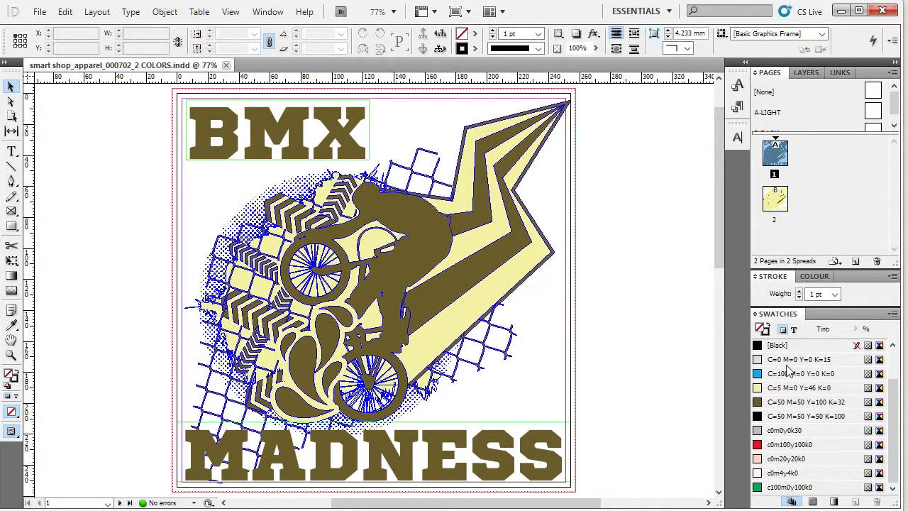
pyautogui.click(828, 403)
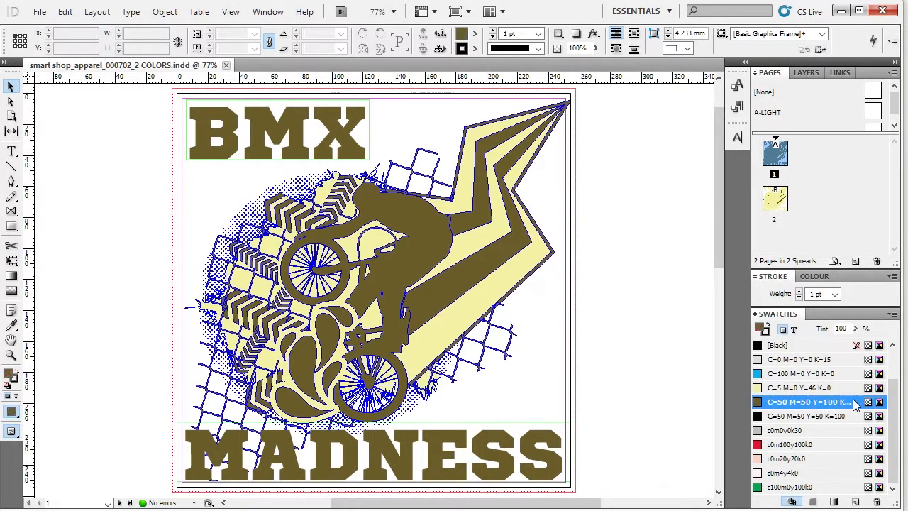
pyautogui.doubleClick(854, 401)
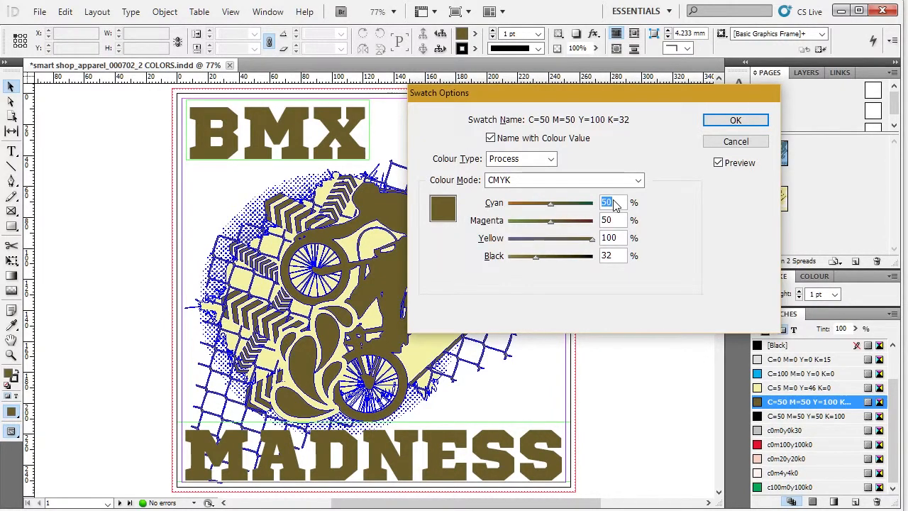
pyautogui.press('Tab')
pyautogui.write('30')
pyautogui.press('Tab')
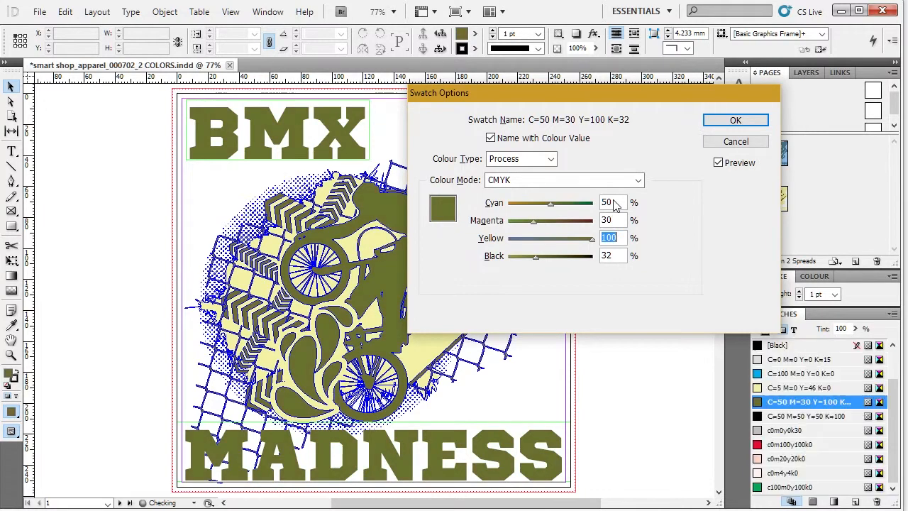
pyautogui.doubleClick(611, 203)
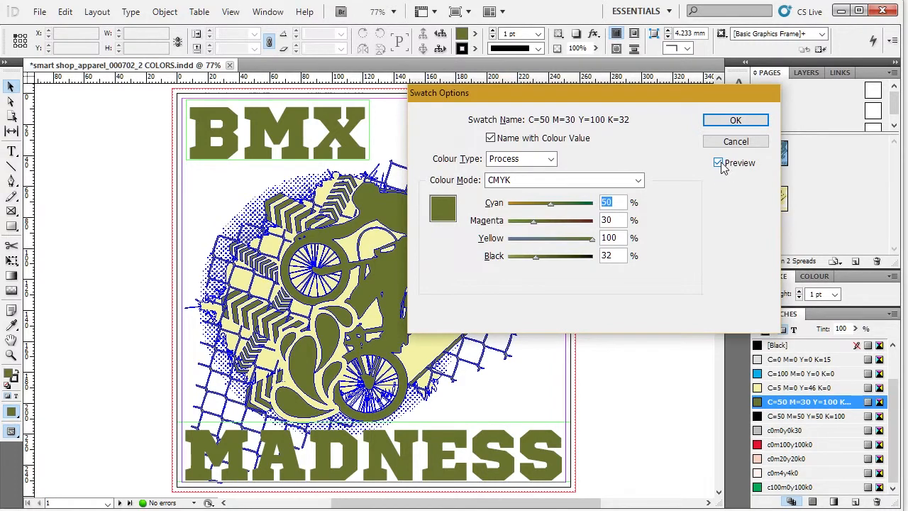
pyautogui.click(733, 121)
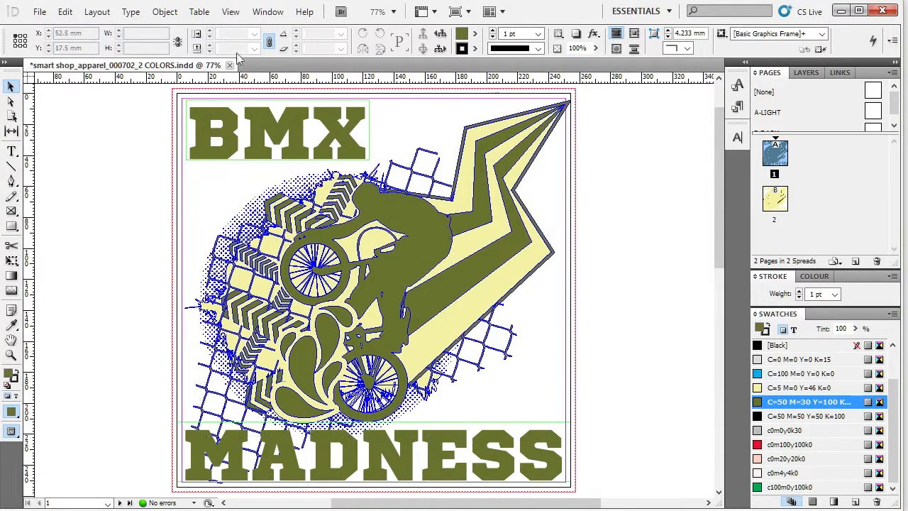
# Hide the frame edges in the document.
pyautogui.click(234, 13)
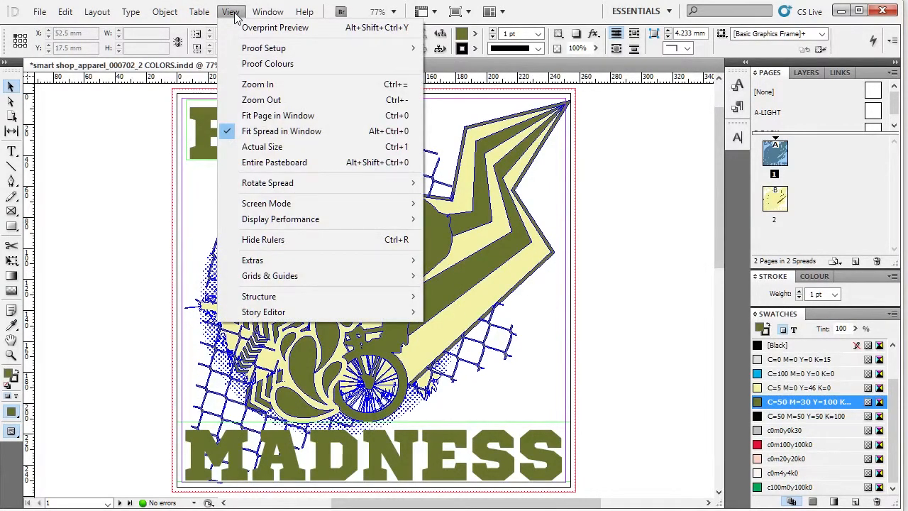
pyautogui.moveTo(347, 263)
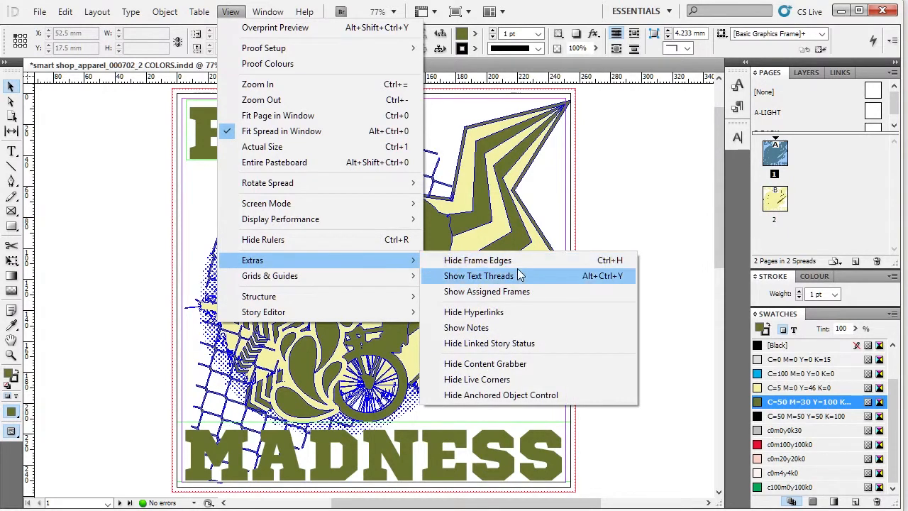
pyautogui.click(480, 262)
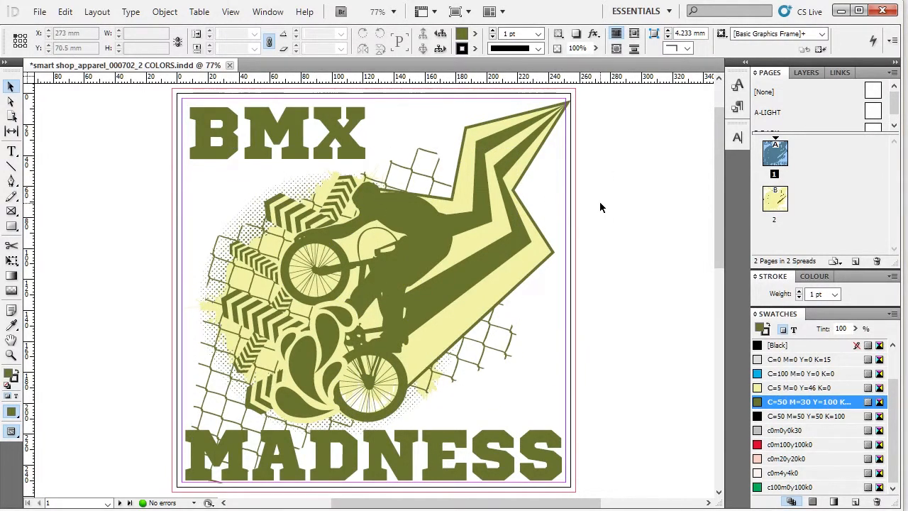
# Examine the recoloured artwork on page 1 and at the start of page 2.
pyautogui.scroll(-1, 601, 203)
pyautogui.scroll(1, 600, 203)
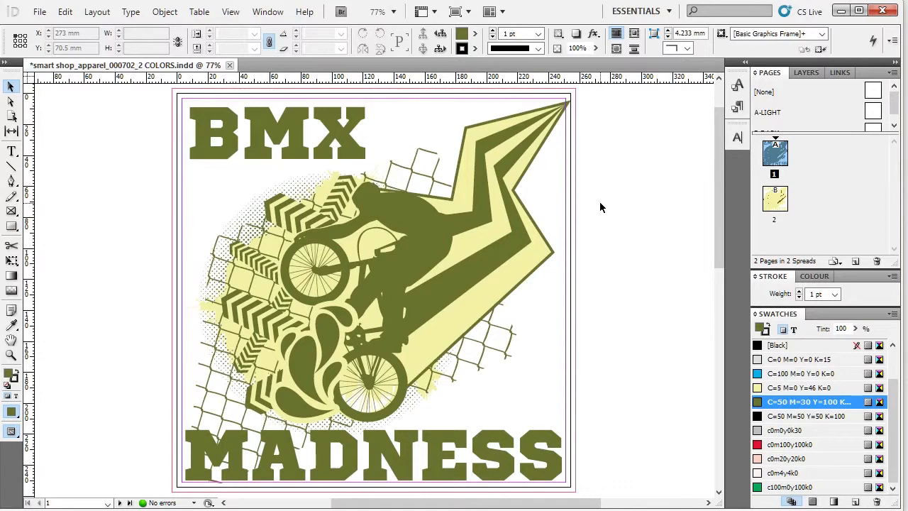
pyautogui.scroll(-4, 600, 206)
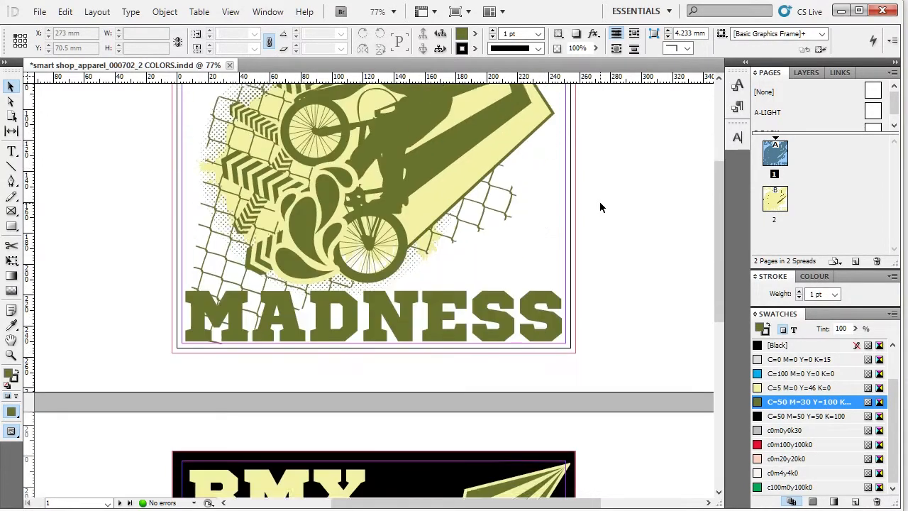
pyautogui.scroll(-1, 603, 213)
pyautogui.scroll(4, 626, 298)
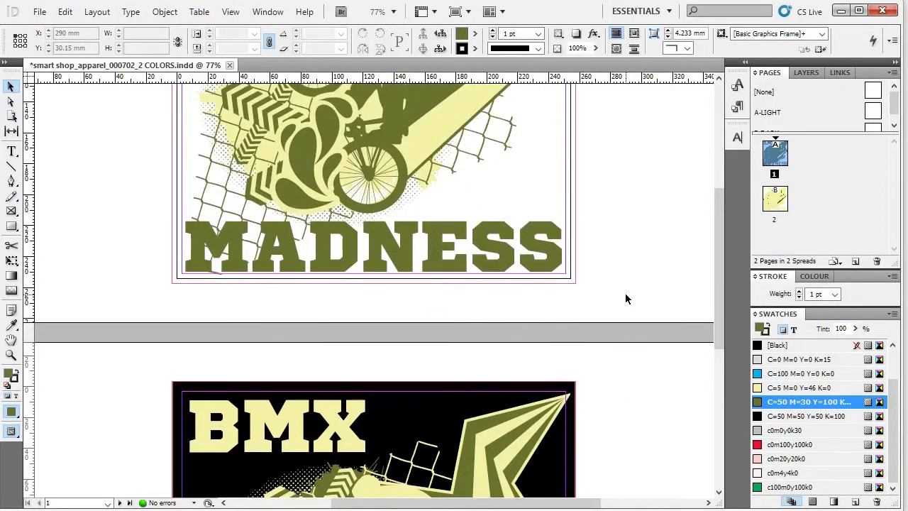
pyautogui.scroll(2, 628, 291)
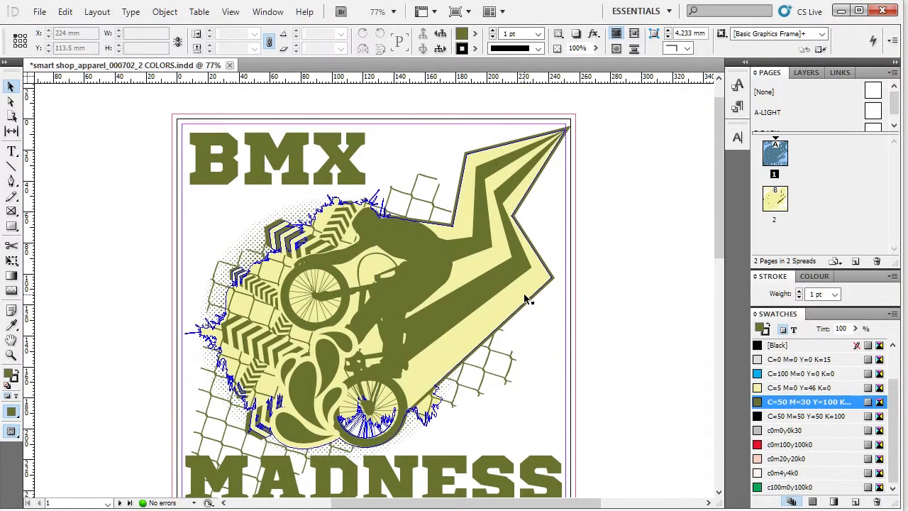
pyautogui.scroll(-1, 635, 279)
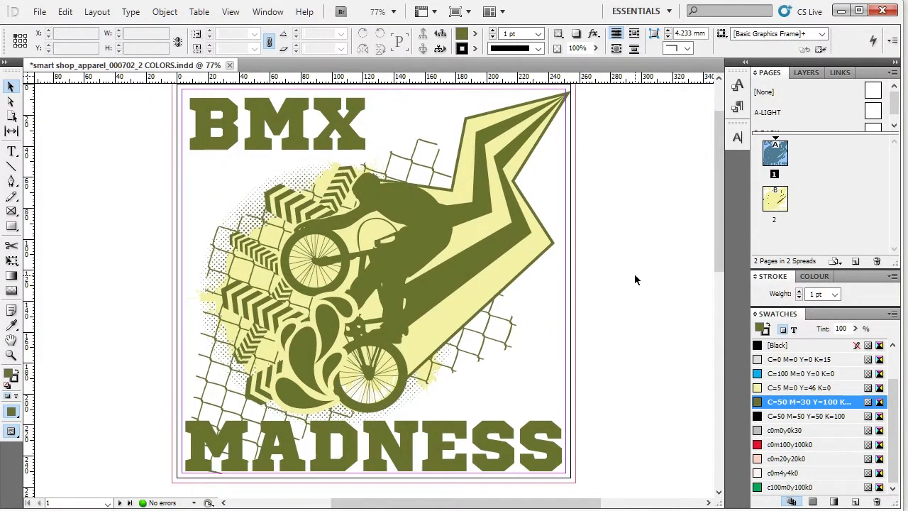
pyautogui.scroll(1, 635, 279)
pyautogui.scroll(-1, 636, 279)
pyautogui.scroll(1, 635, 276)
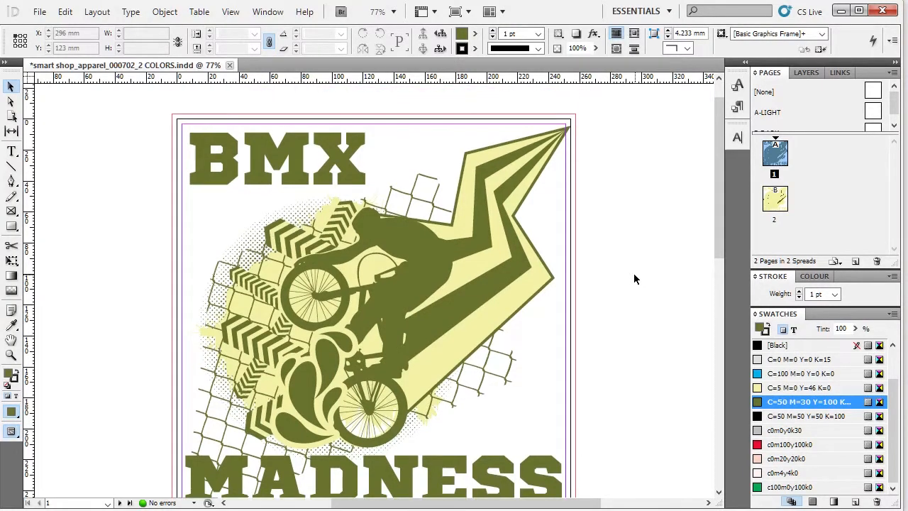
pyautogui.scroll(-1, 634, 278)
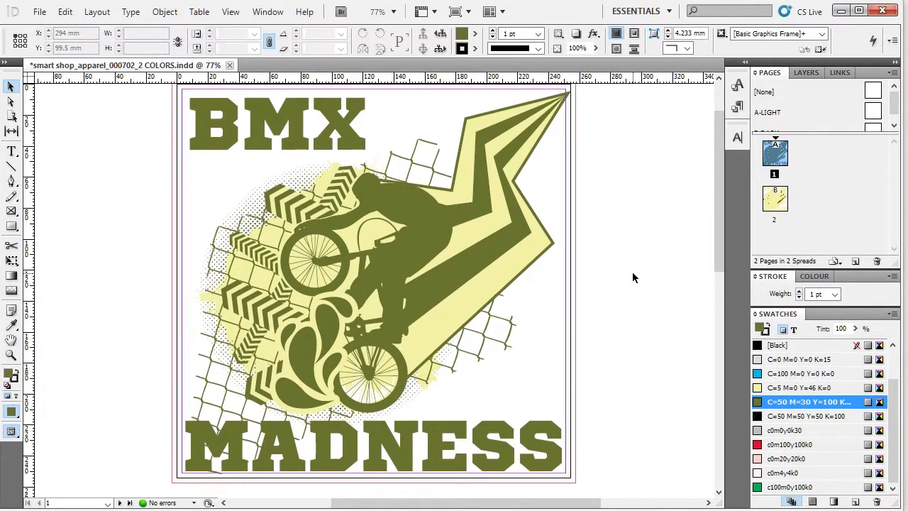
# Examine the document's layers, toggling the back layer's visibility and viewing the objects inside the design layer, and return to the page list.
pyautogui.click(800, 72)
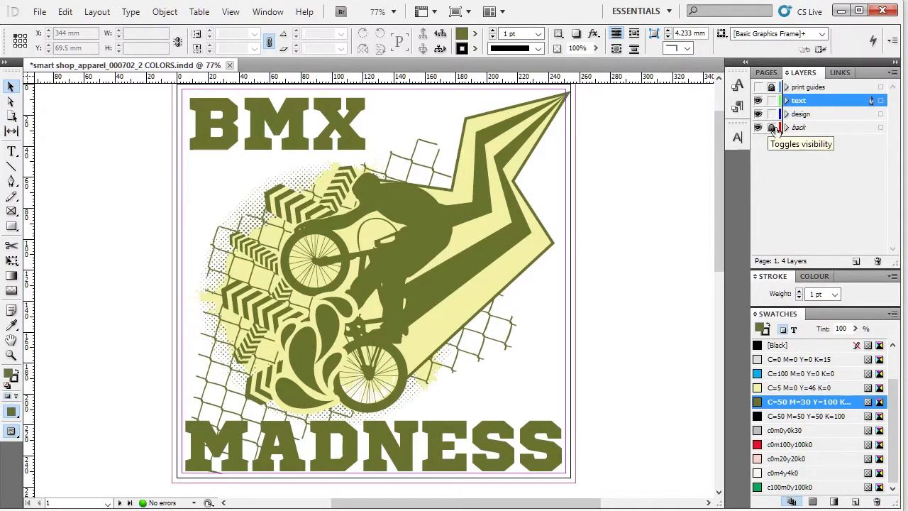
pyautogui.click(842, 130)
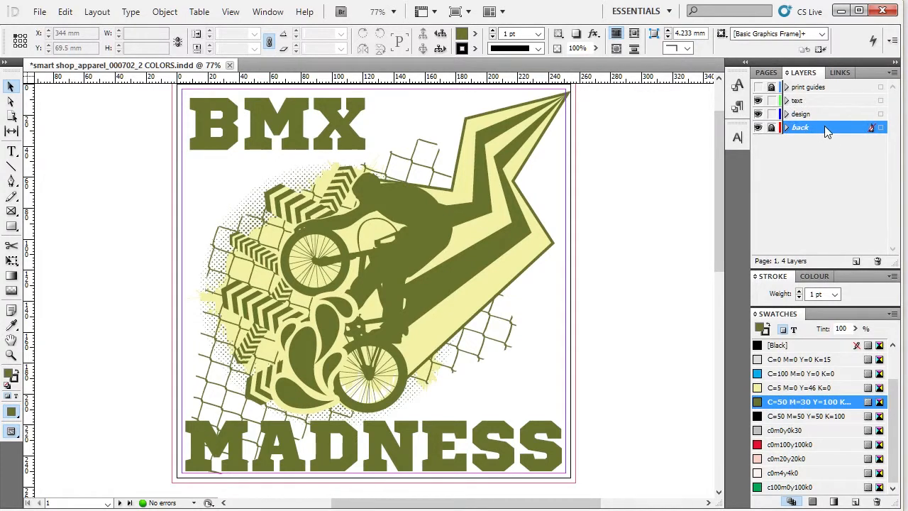
pyautogui.click(758, 127)
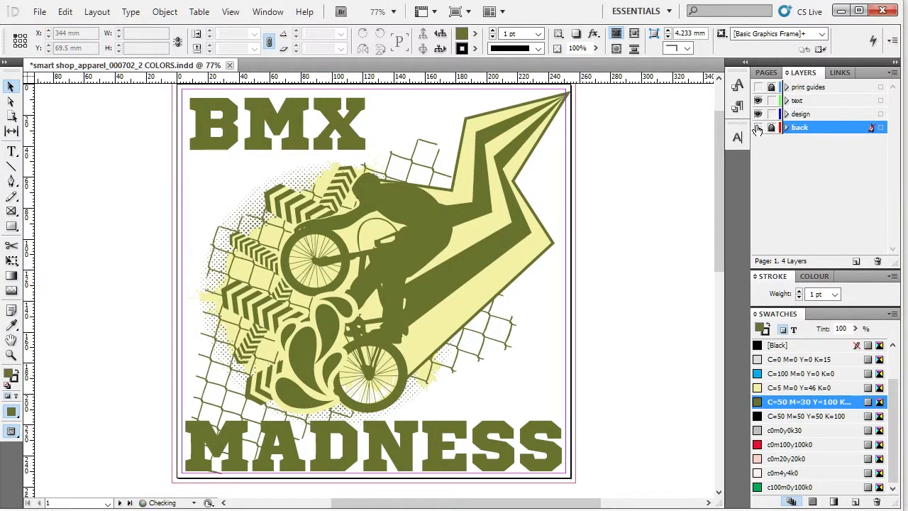
pyautogui.click(829, 101)
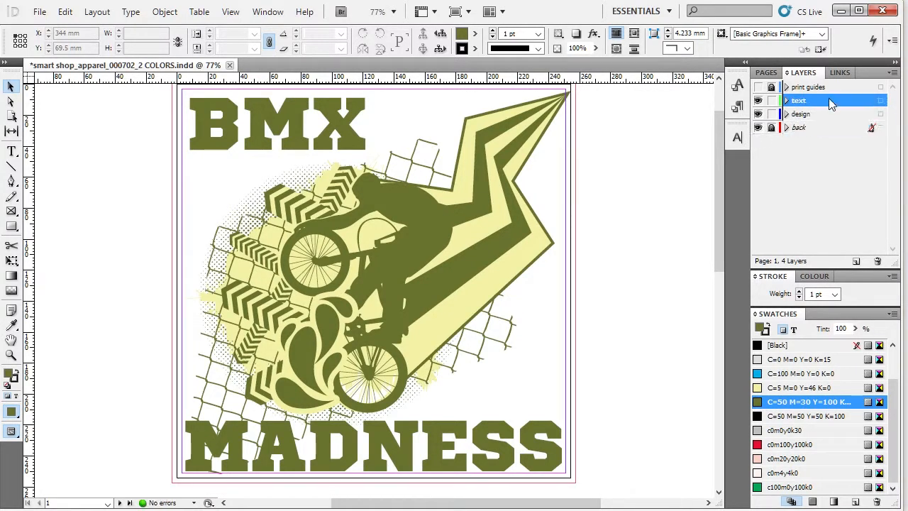
pyautogui.click(801, 116)
pyautogui.click(786, 114)
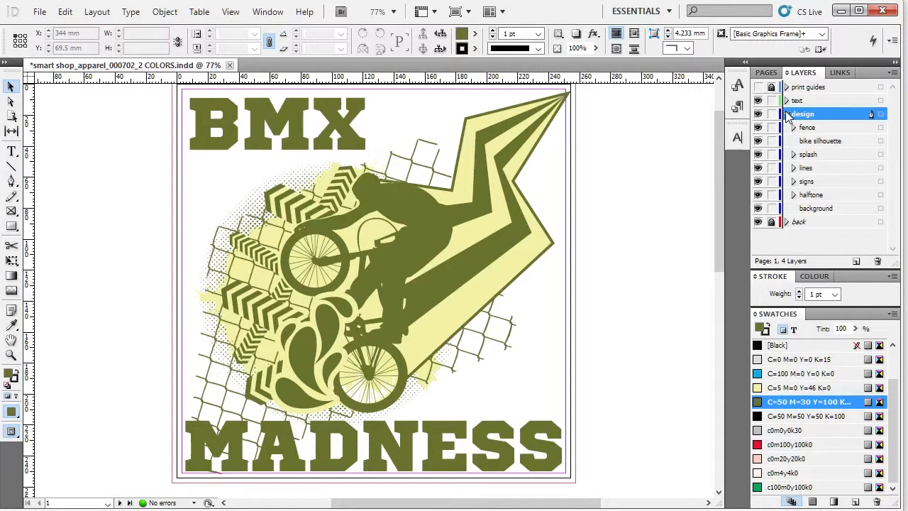
pyautogui.click(786, 114)
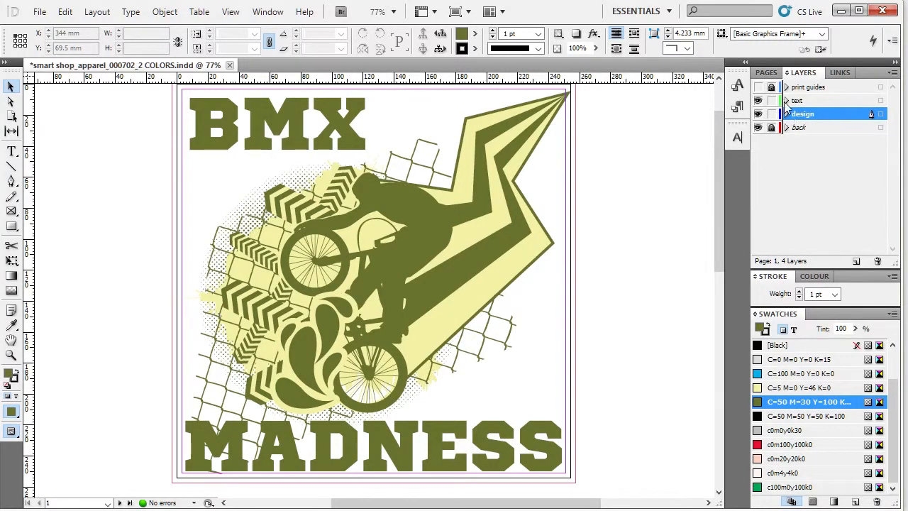
pyautogui.click(766, 74)
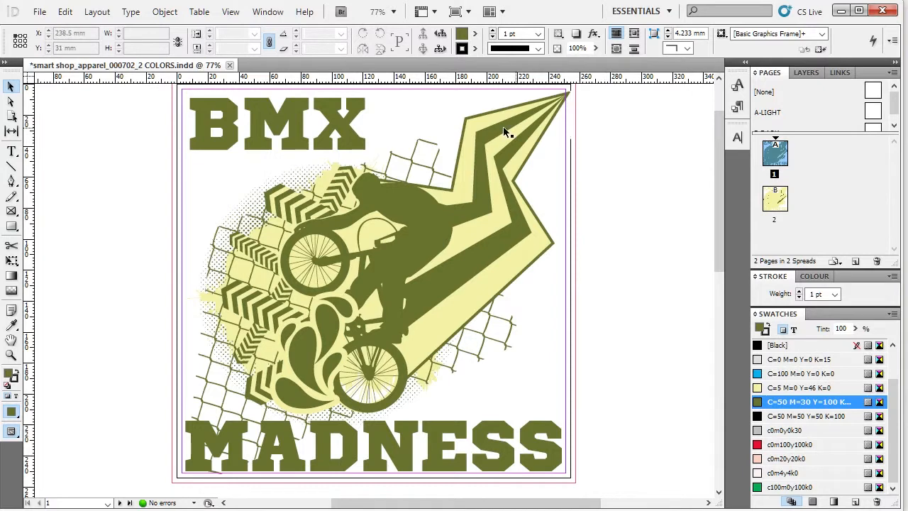
# Replace the BMX headline text on page 1 with "smart".
pyautogui.click(499, 224)
pyautogui.click(608, 217)
pyautogui.press('t')
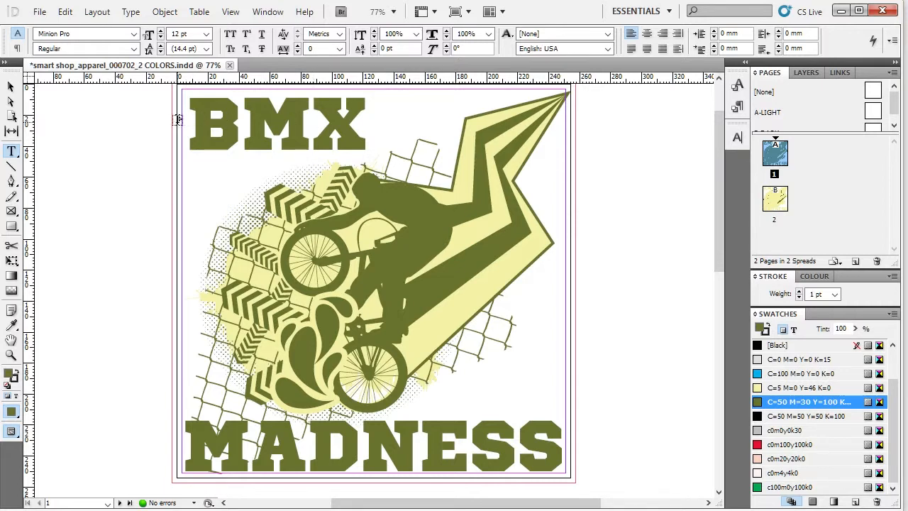
pyautogui.click(188, 113)
pyautogui.moveTo(188, 112); pyautogui.dragTo(369, 114)
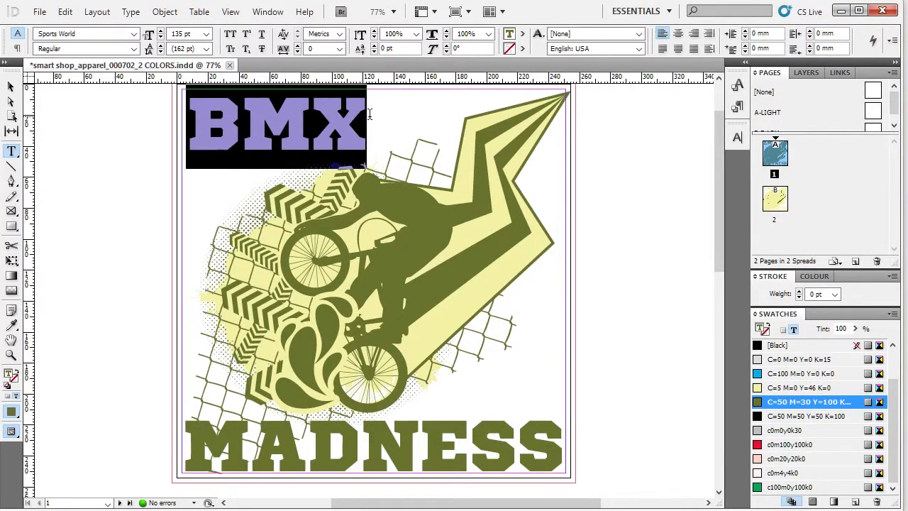
pyautogui.write('smart')
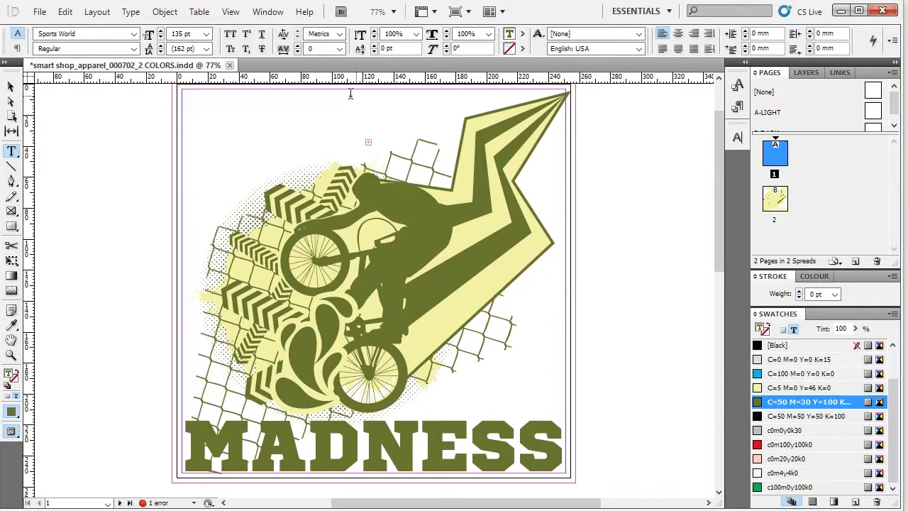
# Widen the overset "smart" headline's text frame on page 1 to about 244.6 mm, reaching the opposite margin.
pyautogui.click(11, 86)
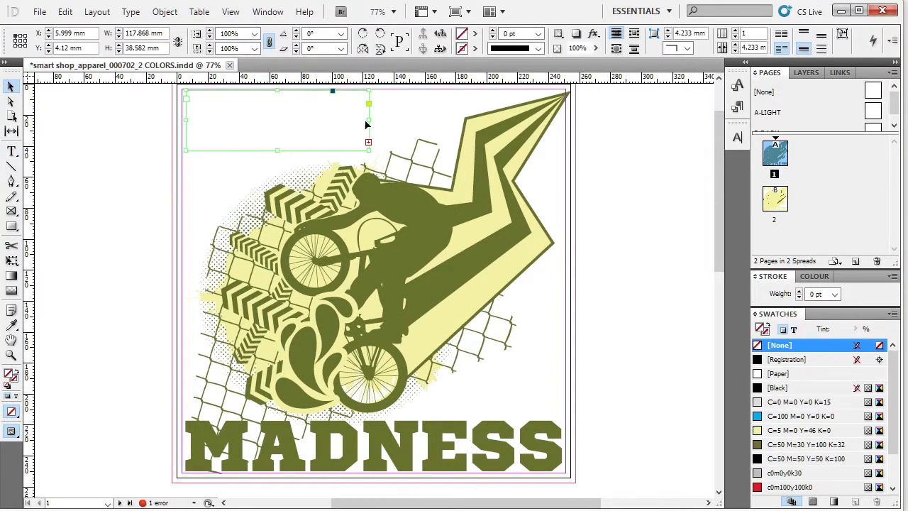
pyautogui.moveTo(366, 121); pyautogui.dragTo(366, 120)
pyautogui.click(123, 138)
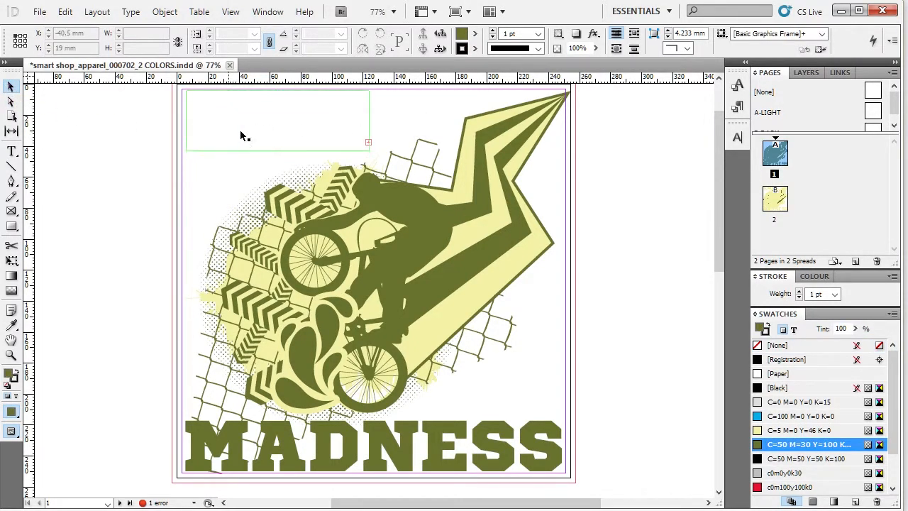
pyautogui.click(316, 150)
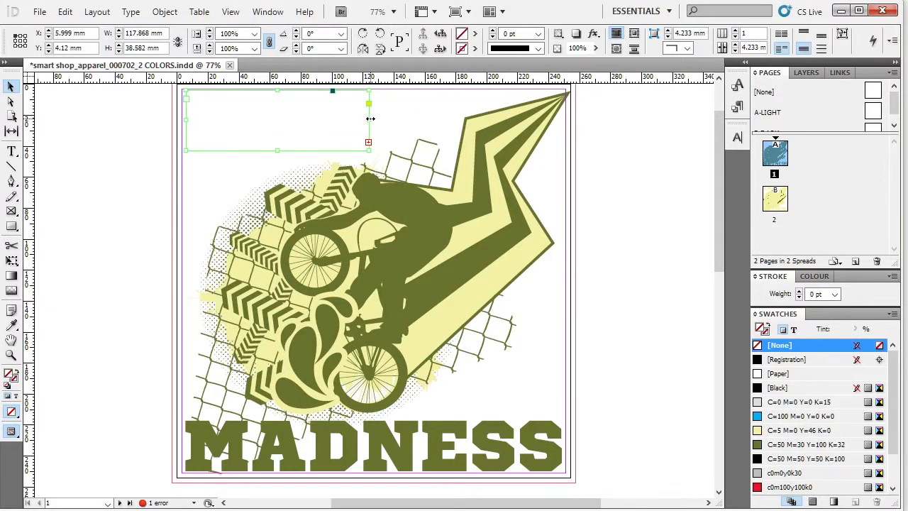
pyautogui.moveTo(371, 118); pyautogui.dragTo(565, 118)
pyautogui.click(642, 253)
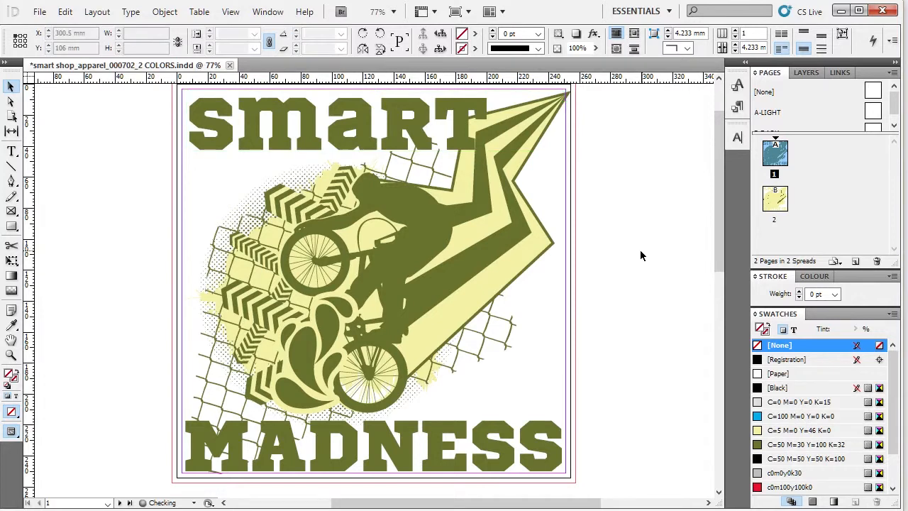
# Increase the height of the "smart" headline's text frame to about 42.4 mm by extending its lower edge.
pyautogui.click(328, 147)
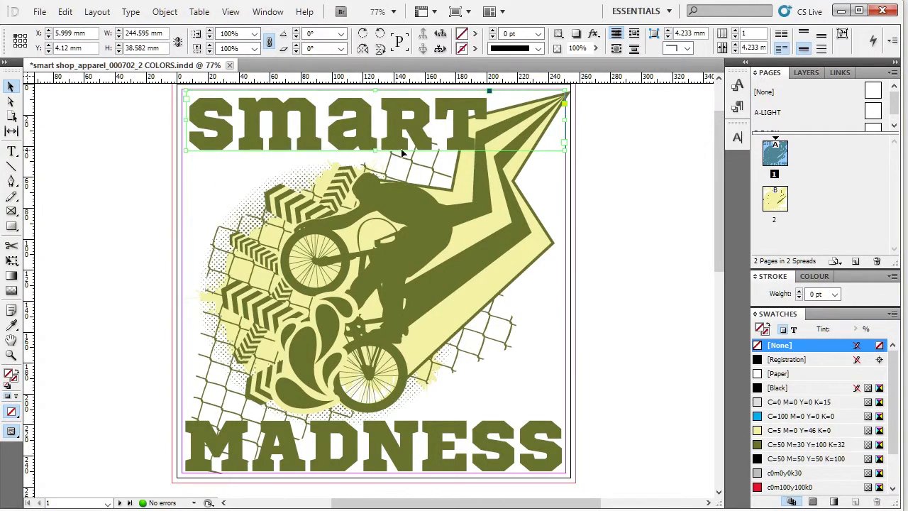
pyautogui.moveTo(377, 150)
pyautogui.mouseDown()
pyautogui.moveTo(379, 191)
pyautogui.moveTo(385, 156)
pyautogui.mouseUp()
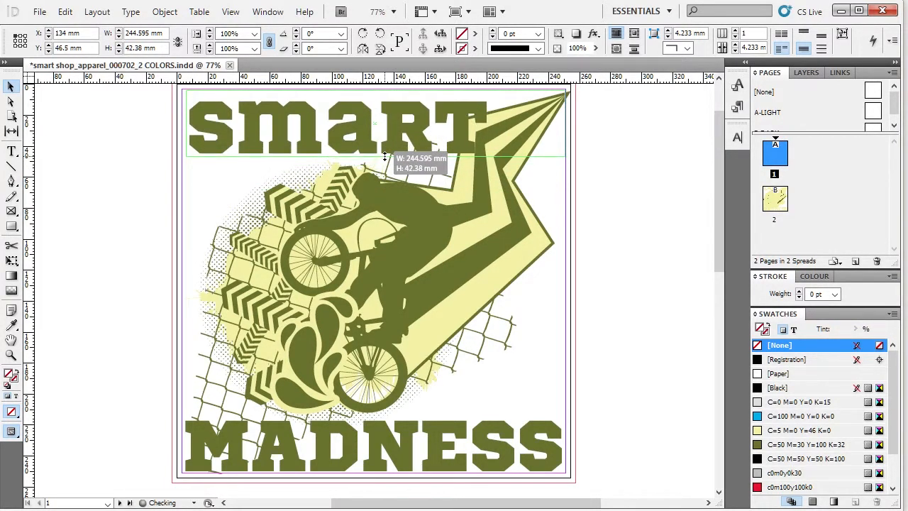
pyautogui.click(623, 164)
pyautogui.click(350, 142)
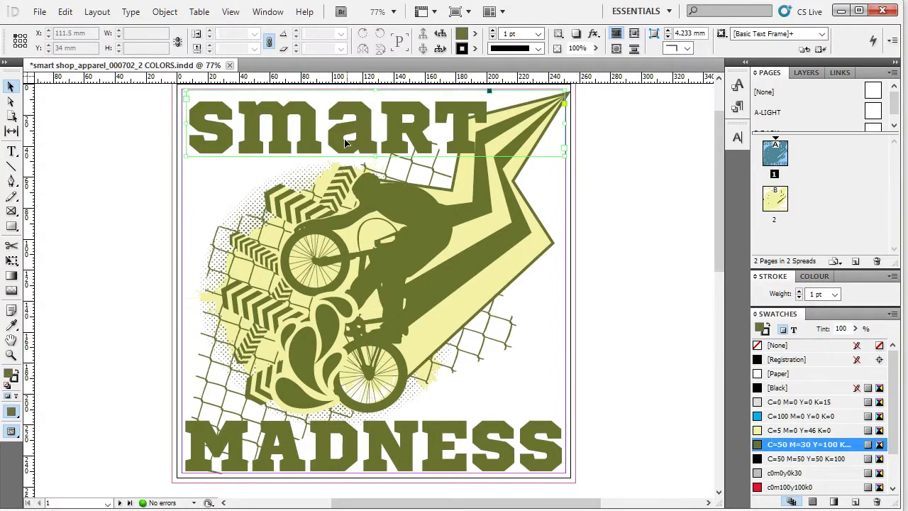
# Format the whole "smart" headline text in All Caps, trying Small Caps for comparison.
pyautogui.doubleClick(246, 141)
pyautogui.moveTo(190, 126); pyautogui.dragTo(498, 129)
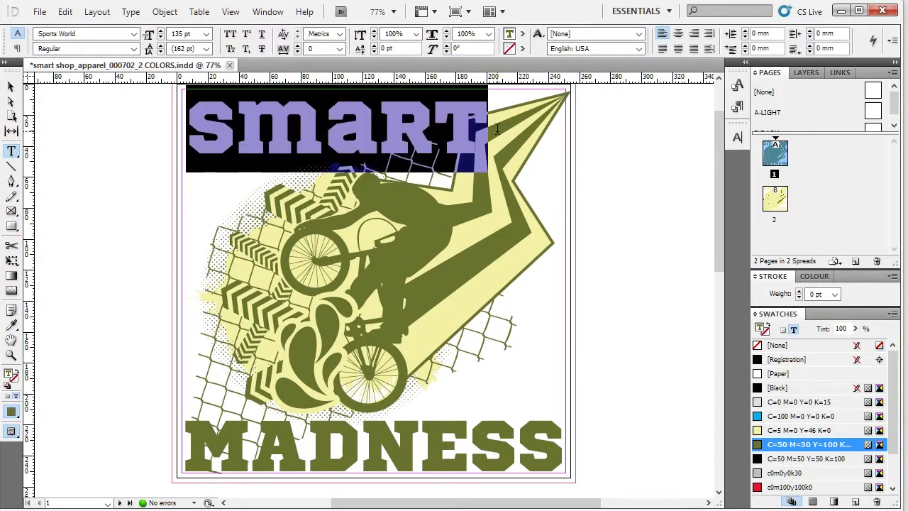
pyautogui.click(230, 35)
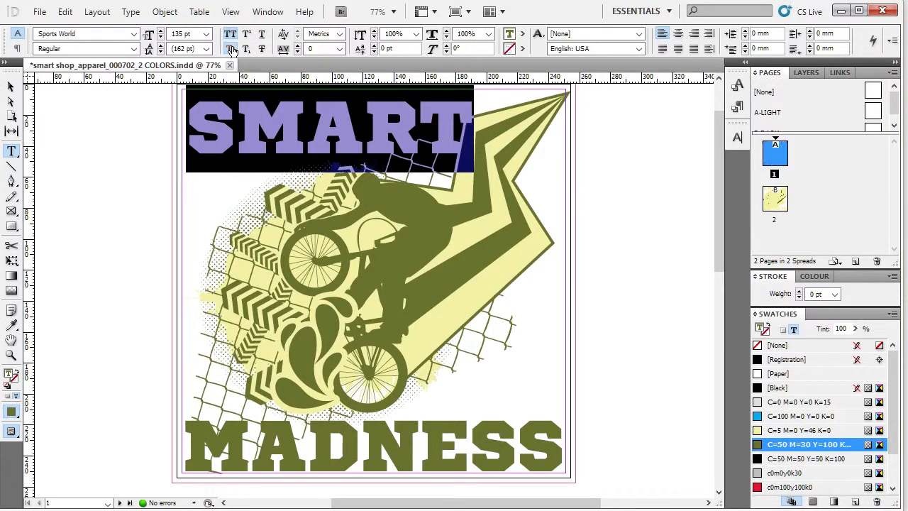
pyautogui.click(231, 49)
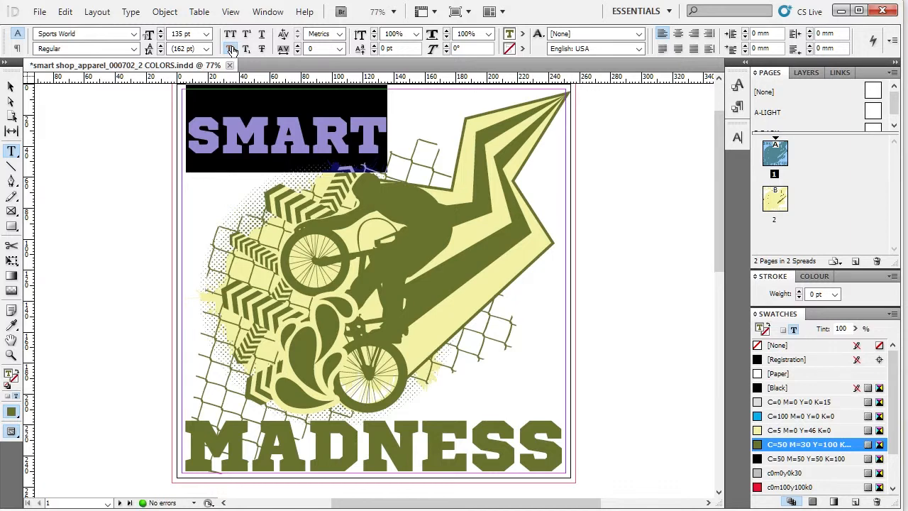
pyautogui.click(231, 34)
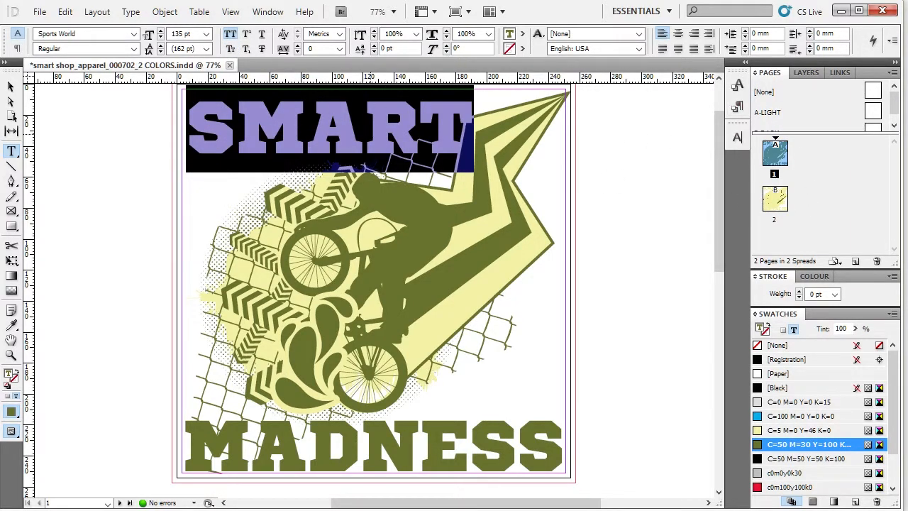
# Set the font size of the SMART headline to 137 pt.
pyautogui.click(737, 137)
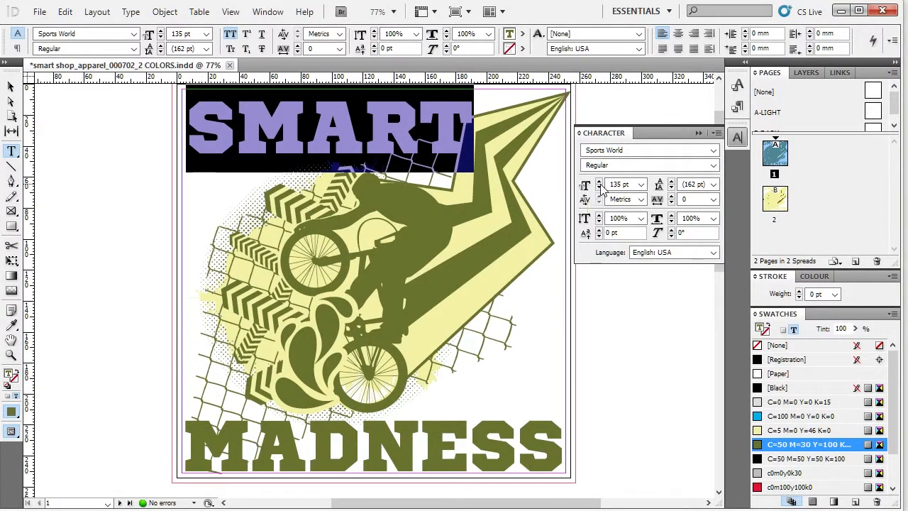
pyautogui.click(600, 181)
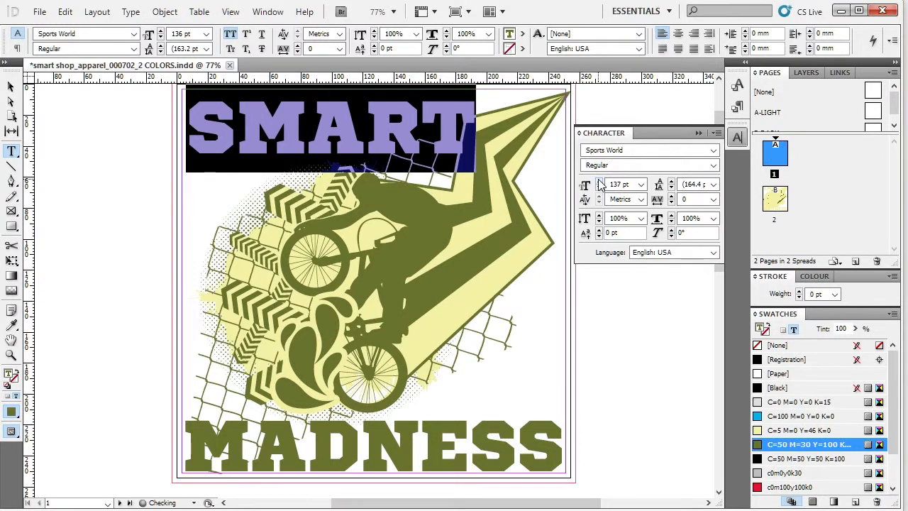
pyautogui.click(600, 181)
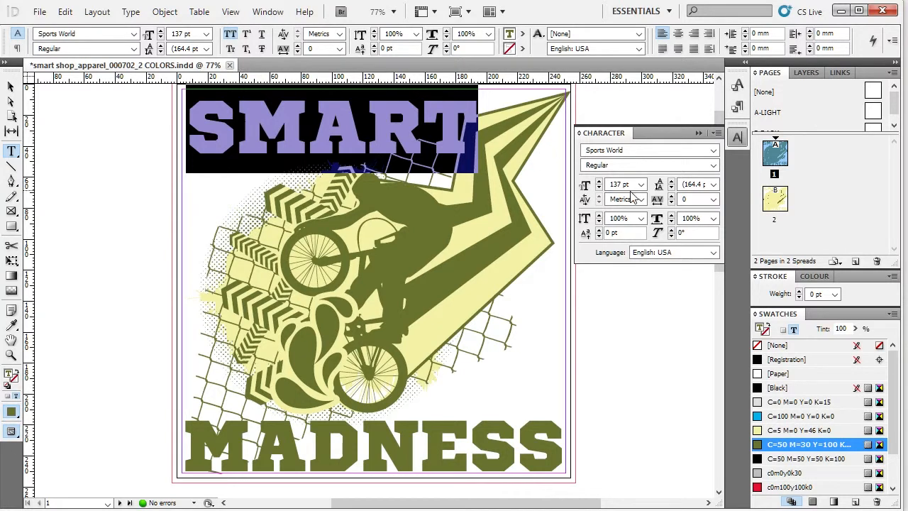
# Set the SMART headline's tracking to 75 and try a baseline shift of 4 pt before returning it to 0 pt.
pyautogui.click(672, 197)
pyautogui.click(672, 197)
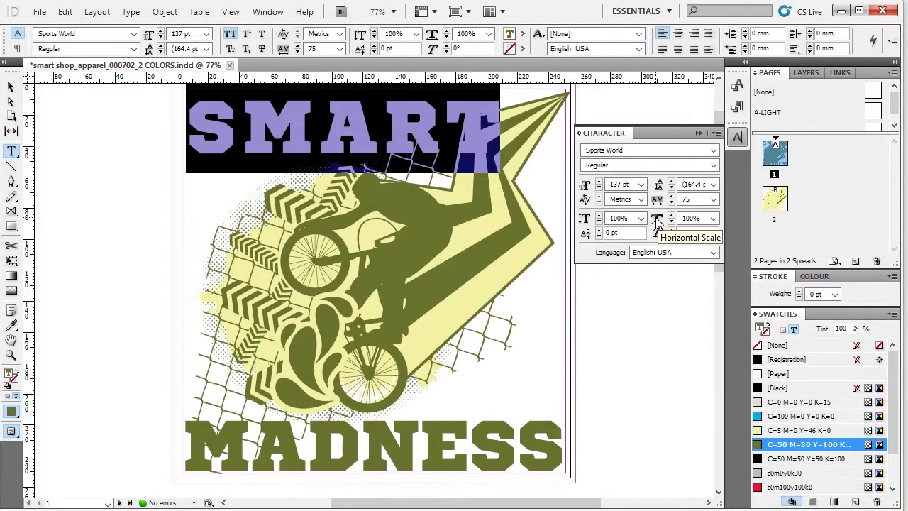
pyautogui.click(600, 229)
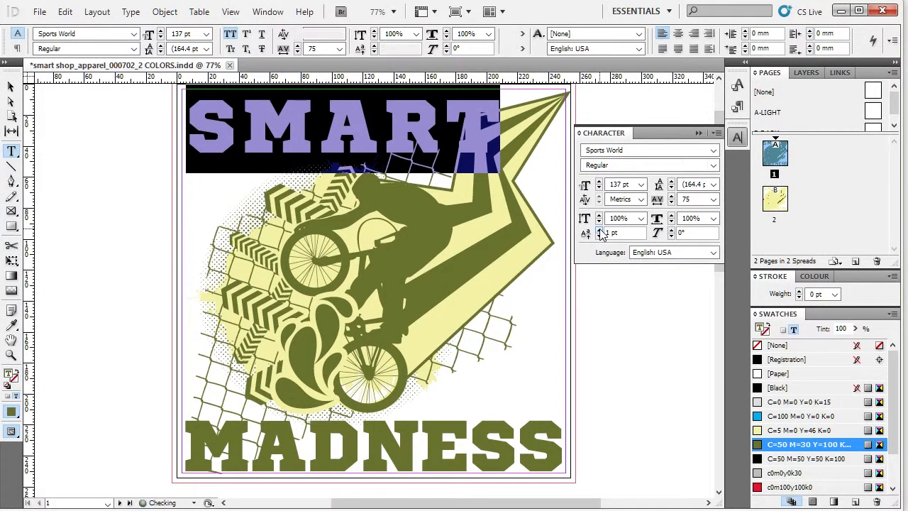
pyautogui.click(600, 230)
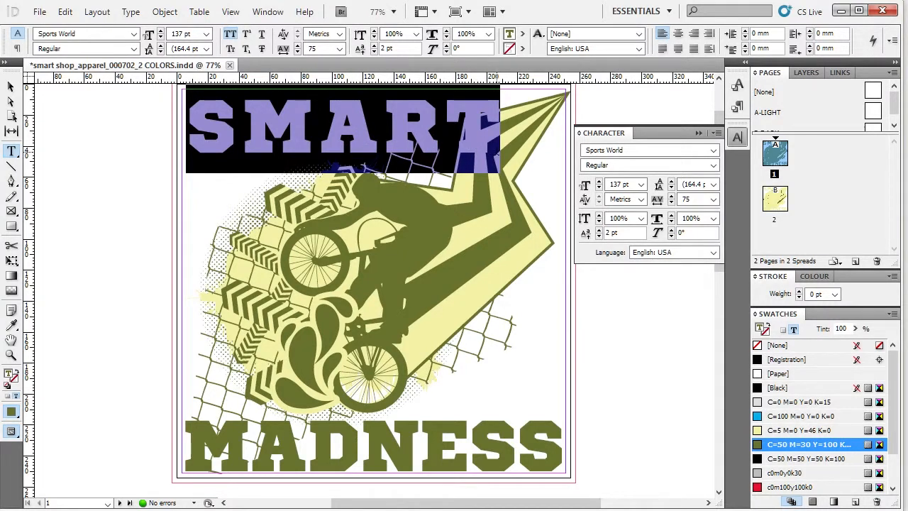
pyautogui.click(600, 230)
pyautogui.click(600, 230)
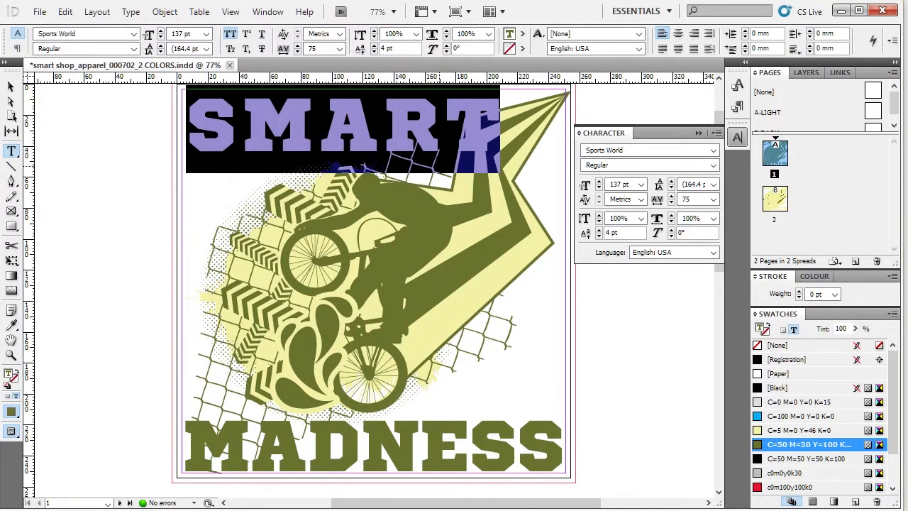
pyautogui.click(600, 237)
pyautogui.click(600, 237)
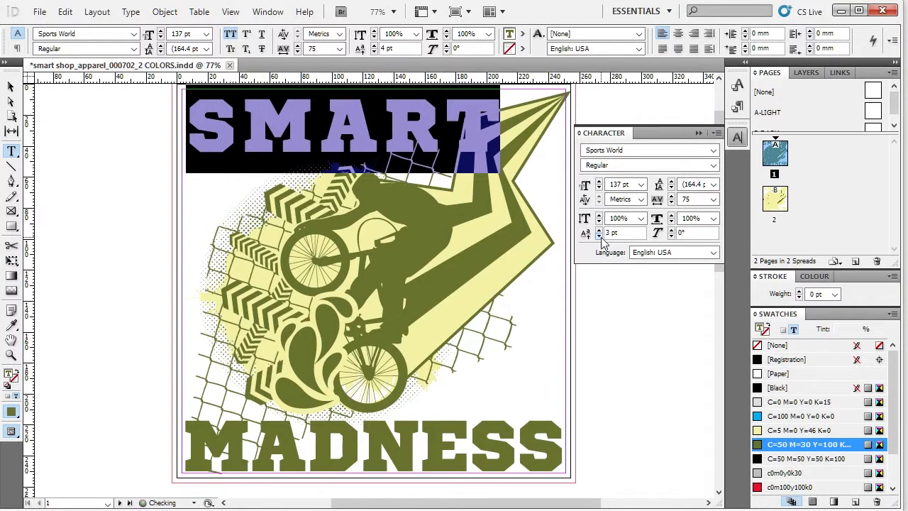
pyautogui.click(600, 237)
pyautogui.click(599, 237)
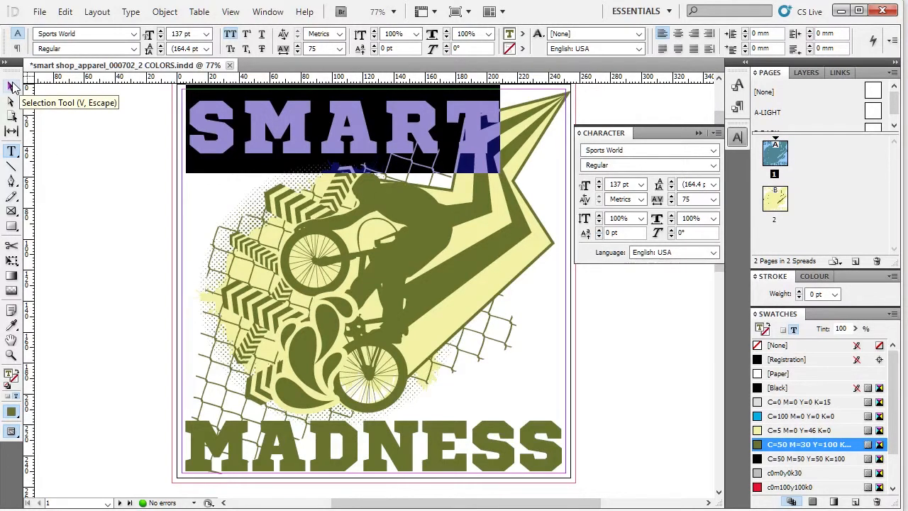
# Reset the tracking of the whole SMART headline text to 0 and deselect its frame.
pyautogui.click(14, 86)
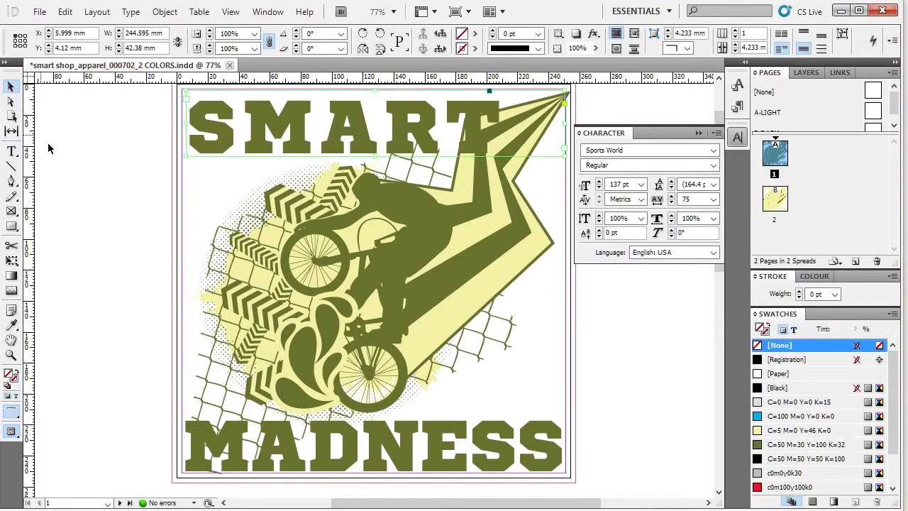
pyautogui.click(87, 215)
pyautogui.click(292, 149)
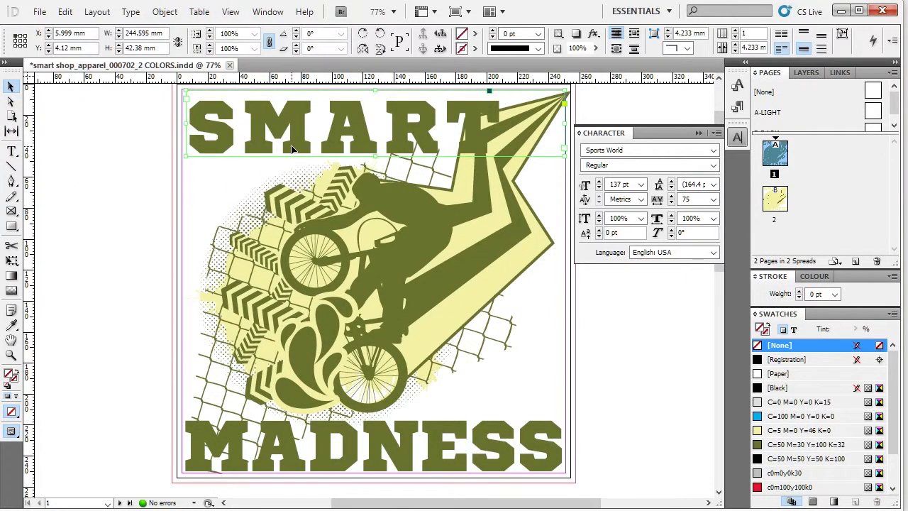
pyautogui.doubleClick(293, 148)
pyautogui.hotkey('ctrl', 'a')
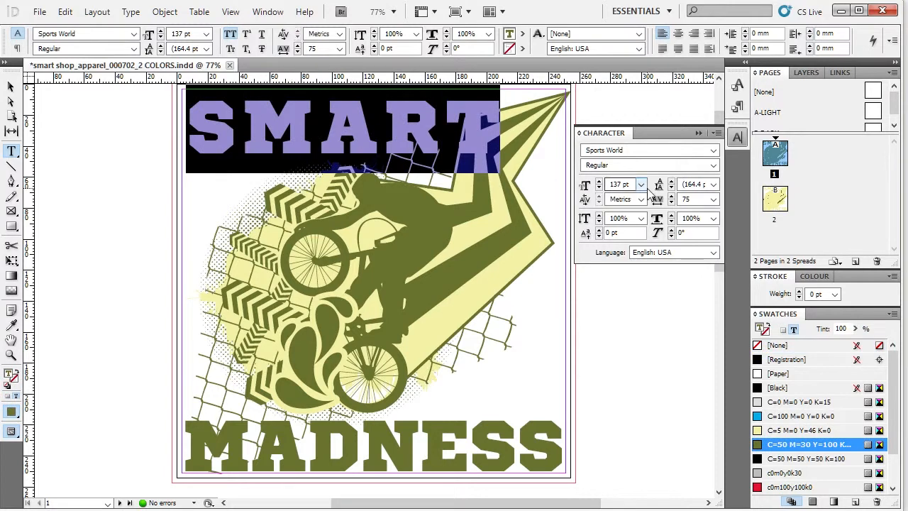
pyautogui.click(671, 203)
pyautogui.click(671, 203)
pyautogui.click(672, 203)
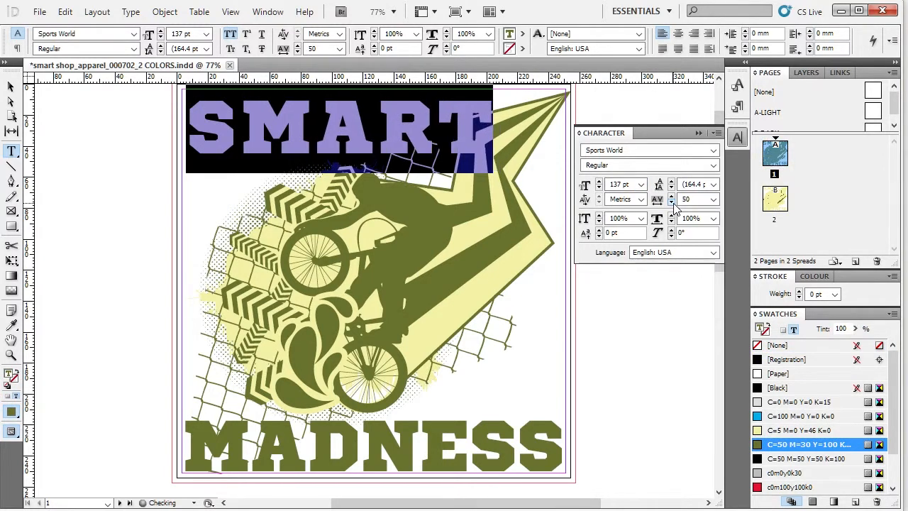
pyautogui.click(671, 203)
pyautogui.click(671, 203)
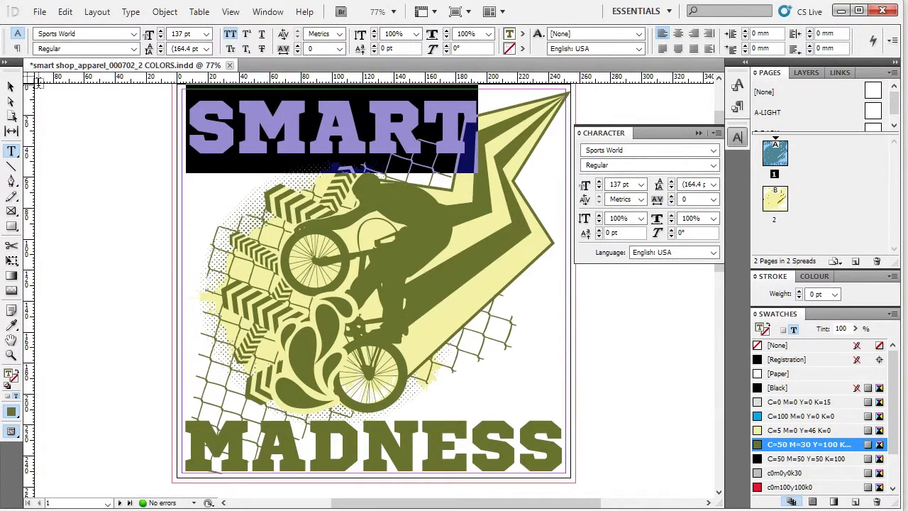
pyautogui.click(12, 87)
pyautogui.click(93, 135)
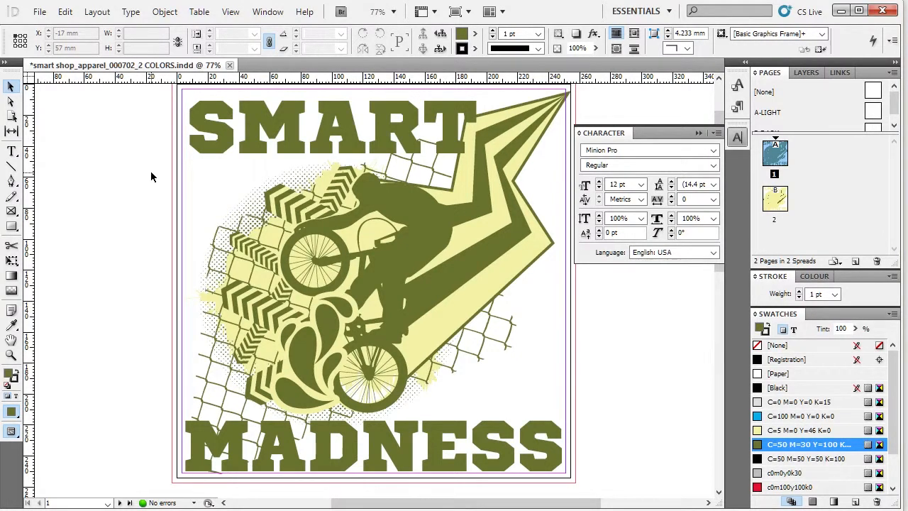
# Try to colour the SMART and MADNESS headlines with the C=50 M=30 Y=100 K=32 swatch, and remove the frame fill again.
pyautogui.click(239, 142)
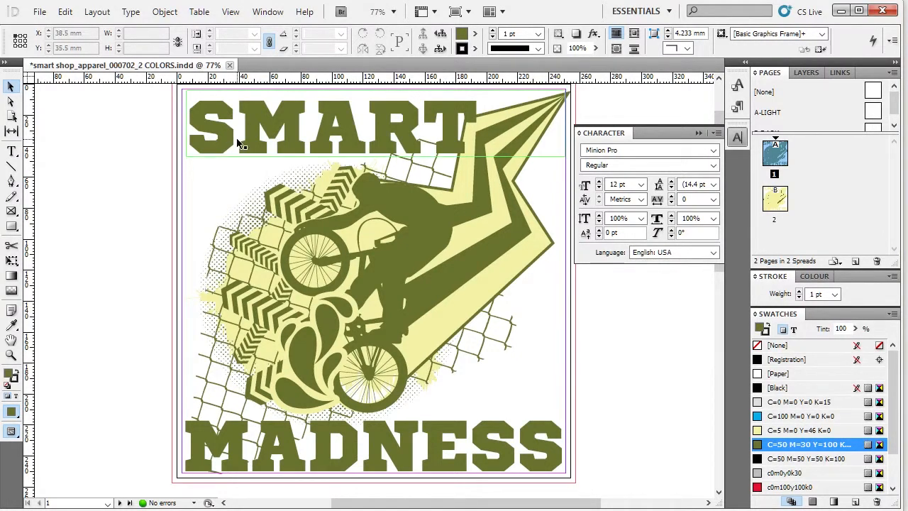
pyautogui.keyDown('shift'); pyautogui.click(342, 435); pyautogui.keyUp('shift')
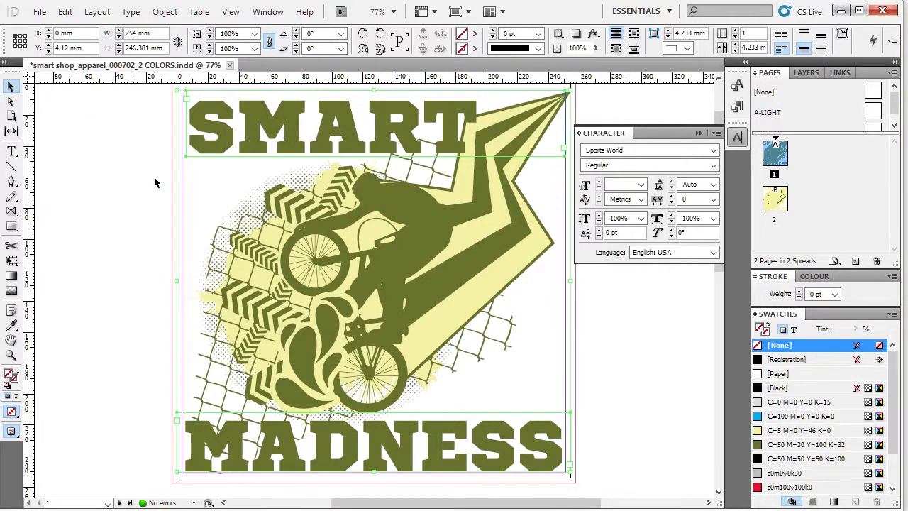
pyautogui.click(794, 444)
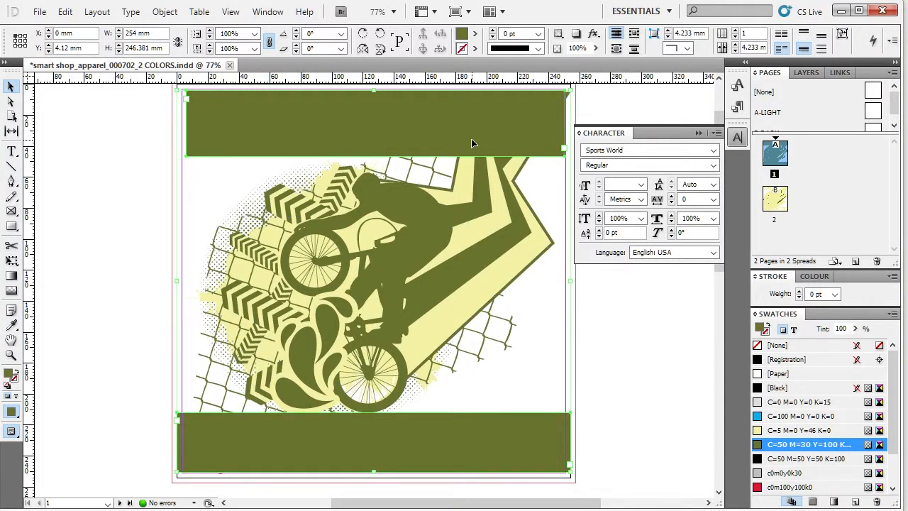
pyautogui.press('/')
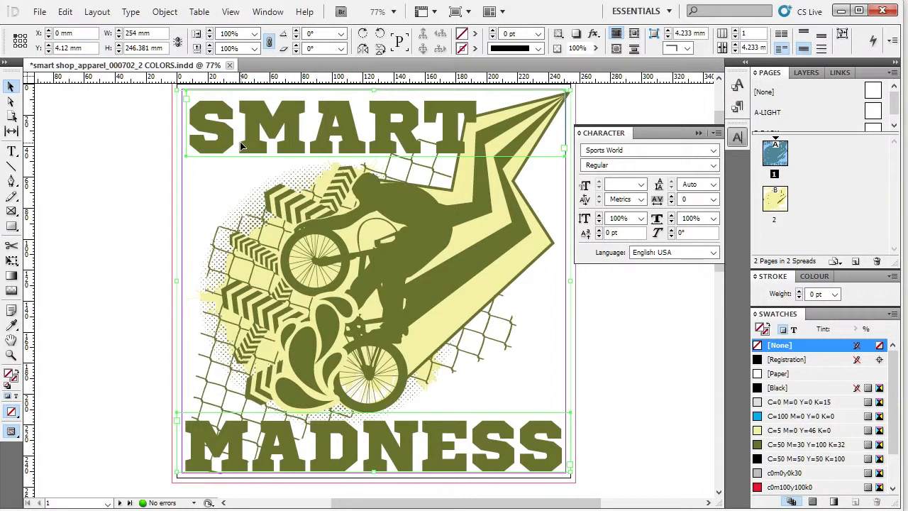
pyautogui.click(107, 210)
pyautogui.doubleClick(209, 149)
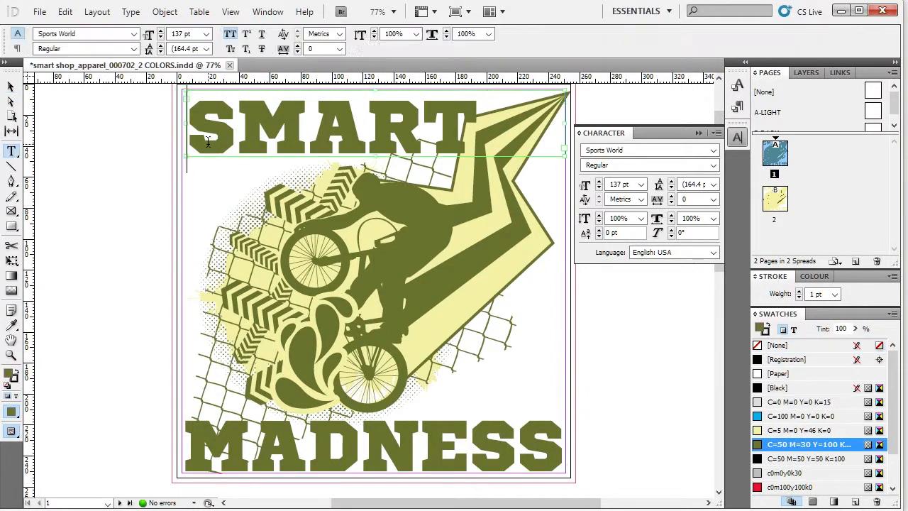
pyautogui.moveTo(196, 134); pyautogui.dragTo(512, 127)
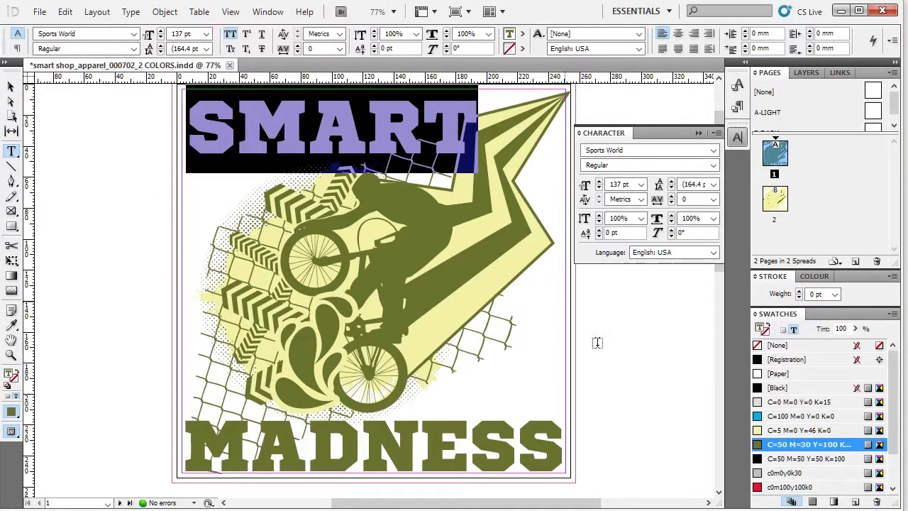
# Recolour the text of both the SMART and MADNESS headline frames with the red c0m100y100k0 swatch.
pyautogui.click(11, 87)
pyautogui.hotkey('ctrl', 'a')
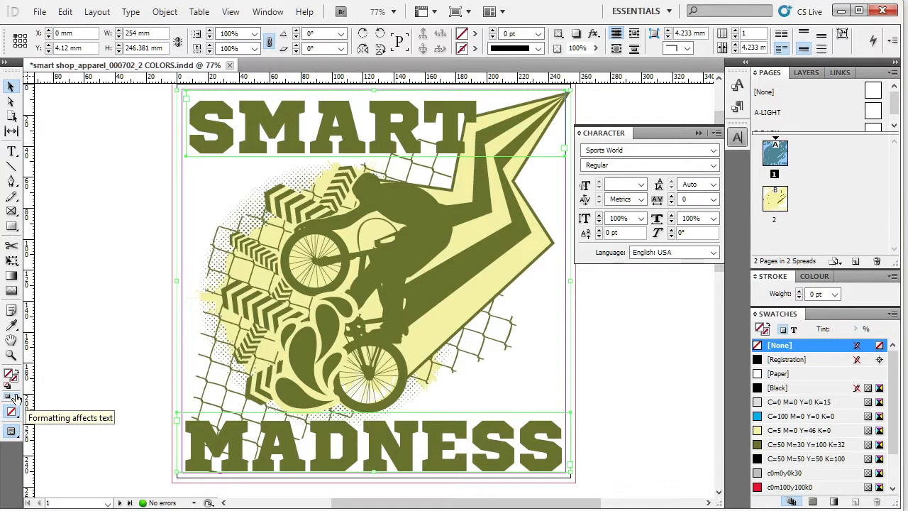
pyautogui.click(14, 398)
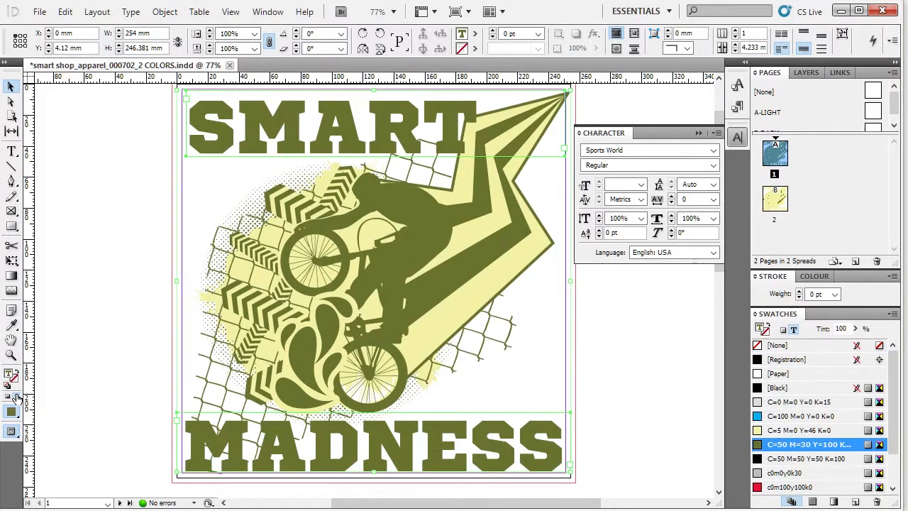
pyautogui.click(802, 488)
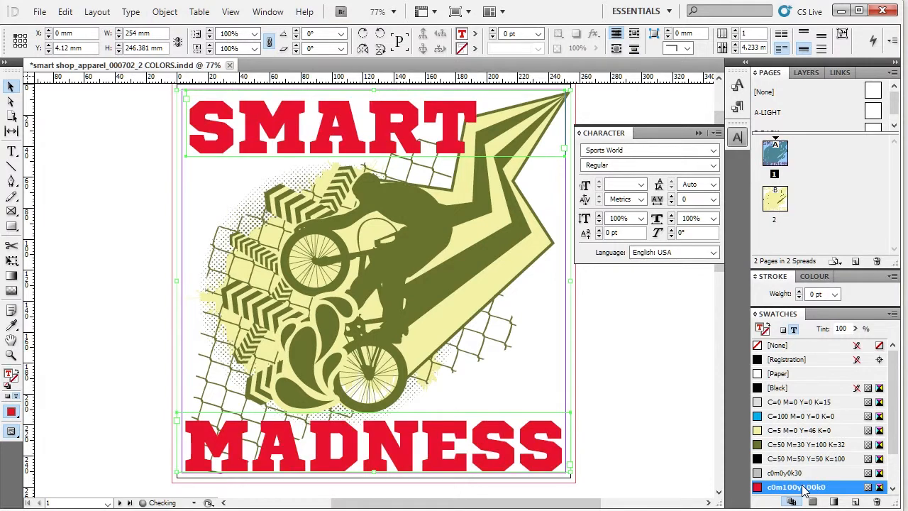
# Recolour the SMART and MADNESS headline text with the C=50 M=30 Y=100 K=32 swatch and collapse the Character panel.
pyautogui.click(806, 459)
pyautogui.click(804, 446)
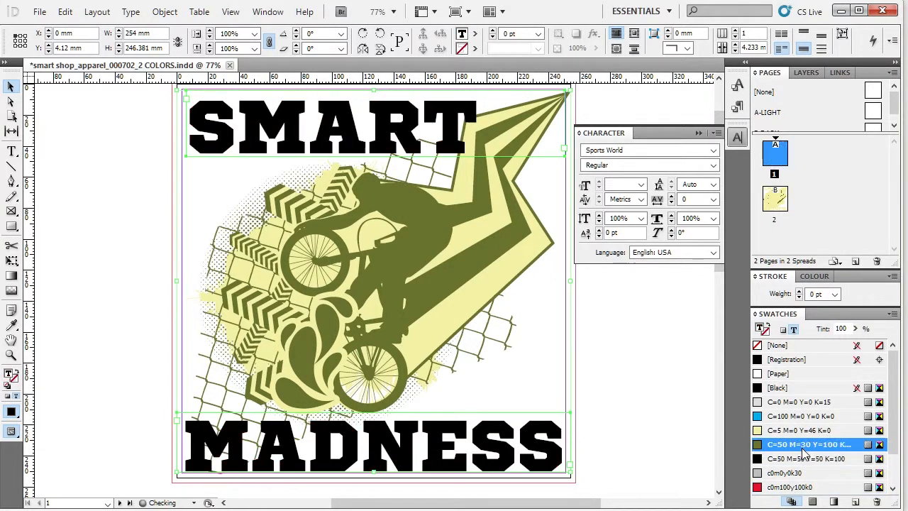
pyautogui.click(801, 418)
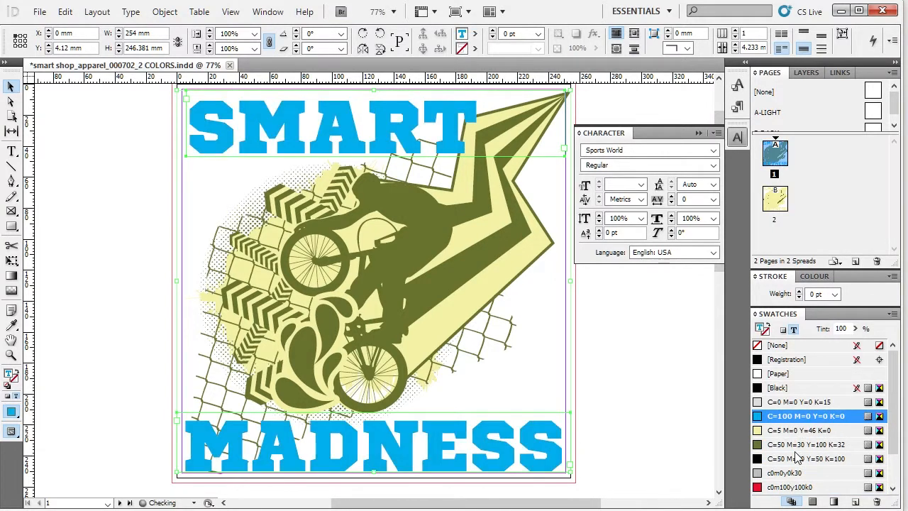
pyautogui.click(799, 445)
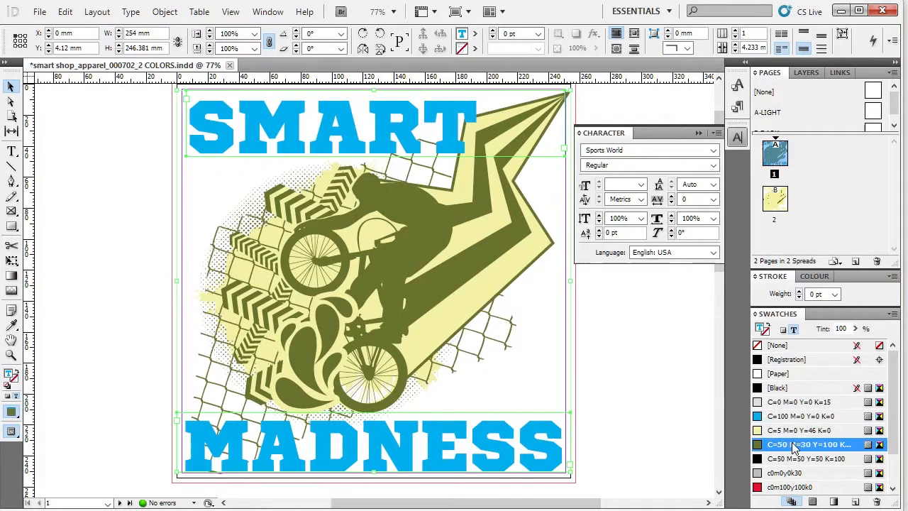
pyautogui.click(625, 433)
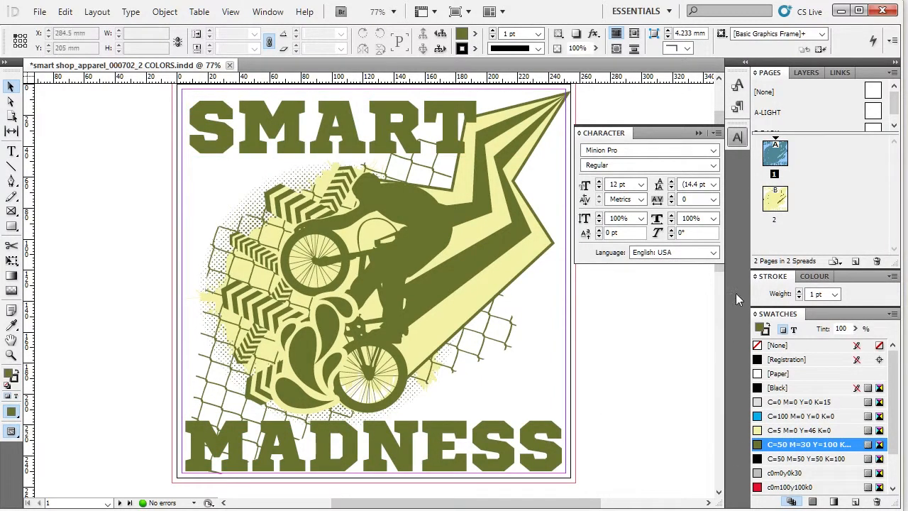
pyautogui.click(738, 137)
# Try to convert the text of both headline frames to outlines.
pyautogui.click(399, 129)
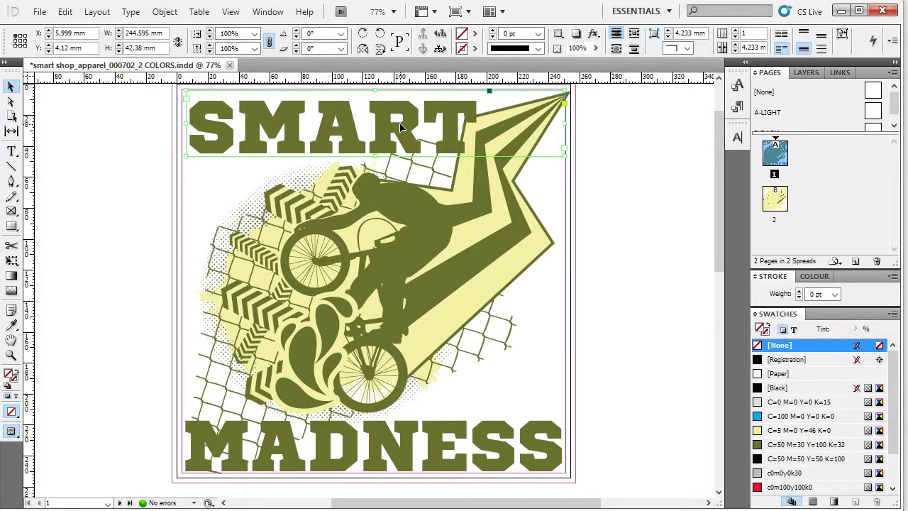
pyautogui.hotkey('ctrl', 'a')
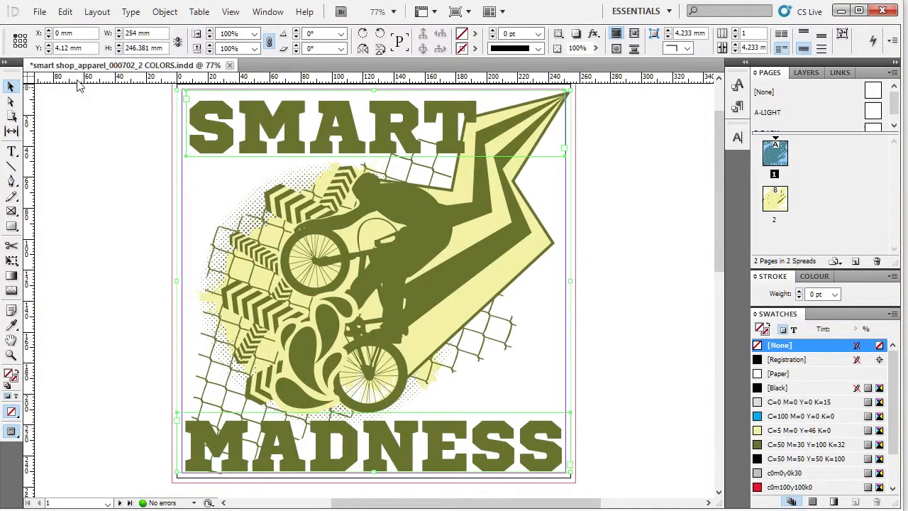
pyautogui.click(129, 12)
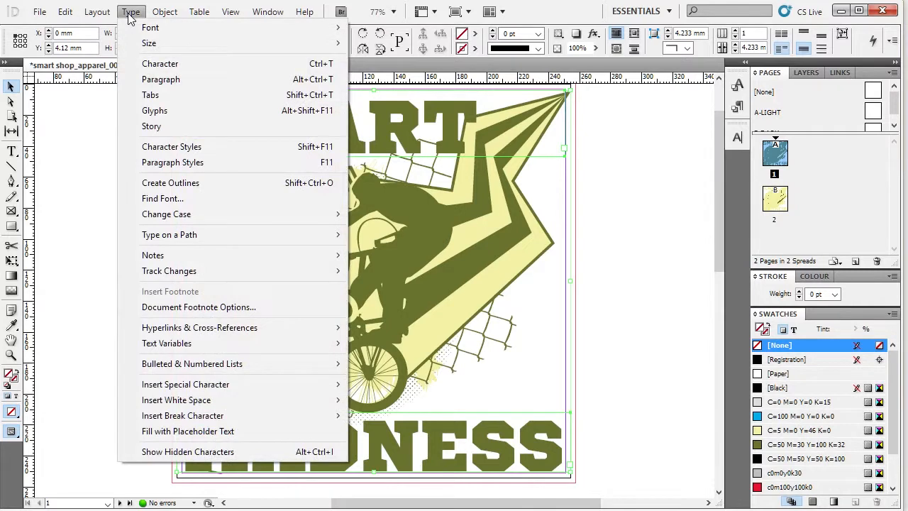
pyautogui.click(173, 188)
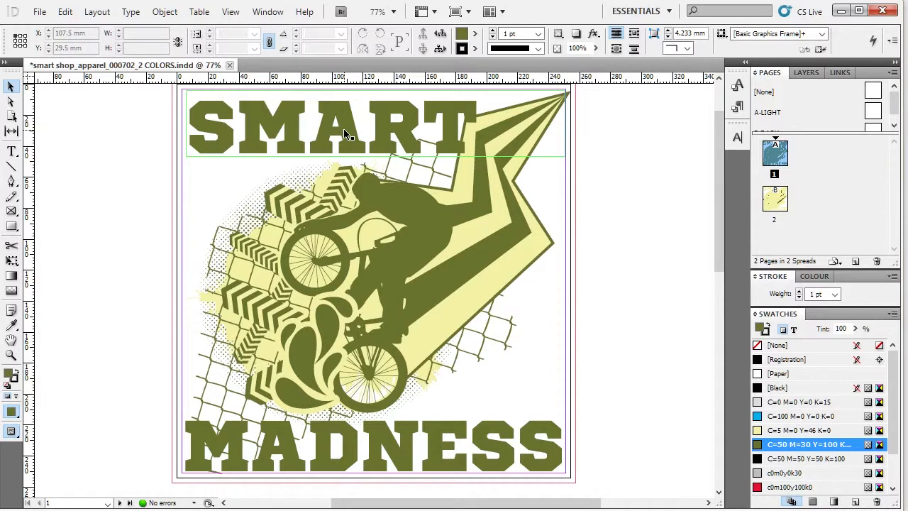
# Convert the SMART and MADNESS headline text to outlines, deselect the shapes and minimise the window.
pyautogui.click(344, 129)
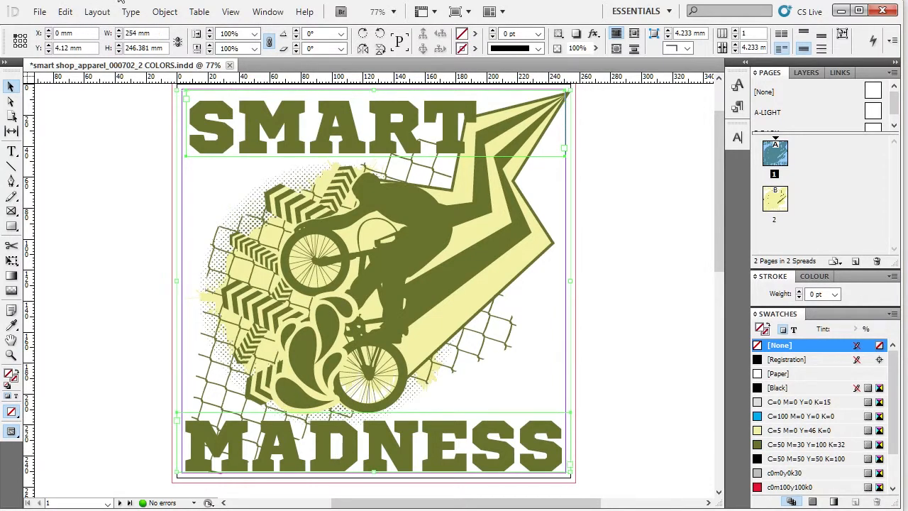
pyautogui.click(164, 12)
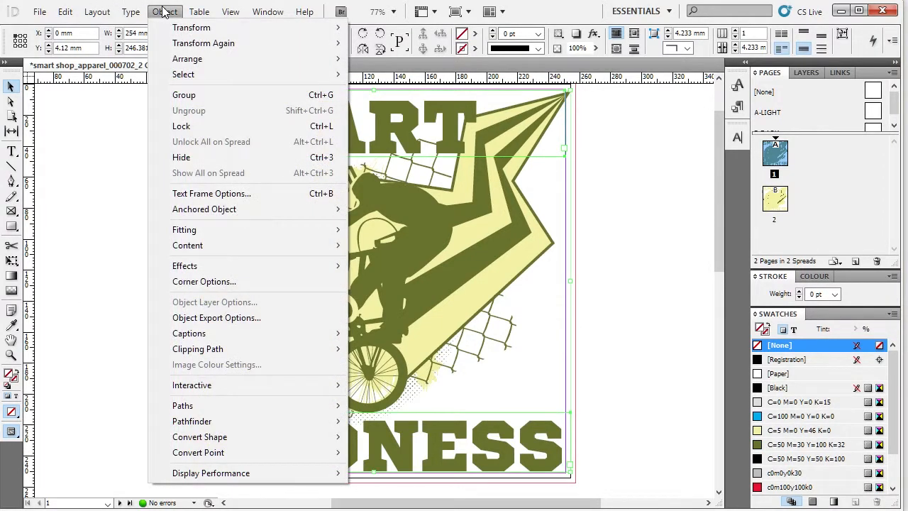
pyautogui.moveTo(130, 12)
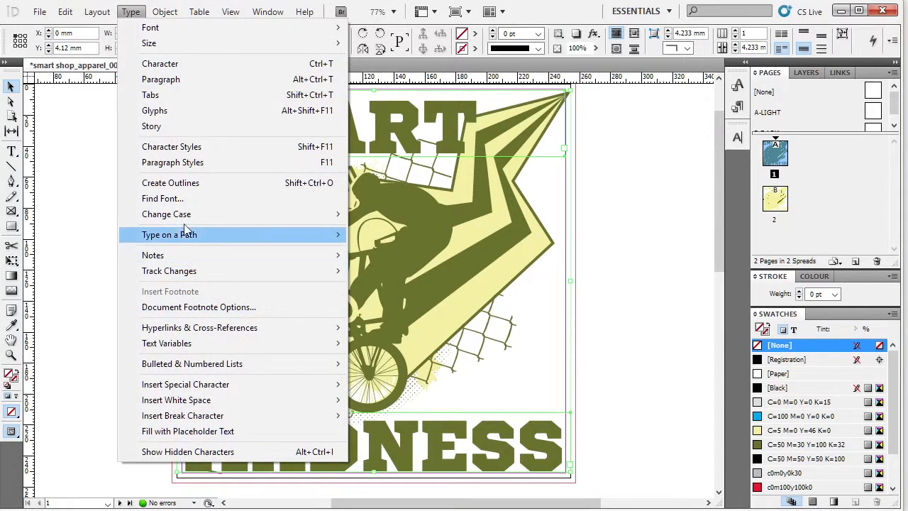
pyautogui.click(183, 183)
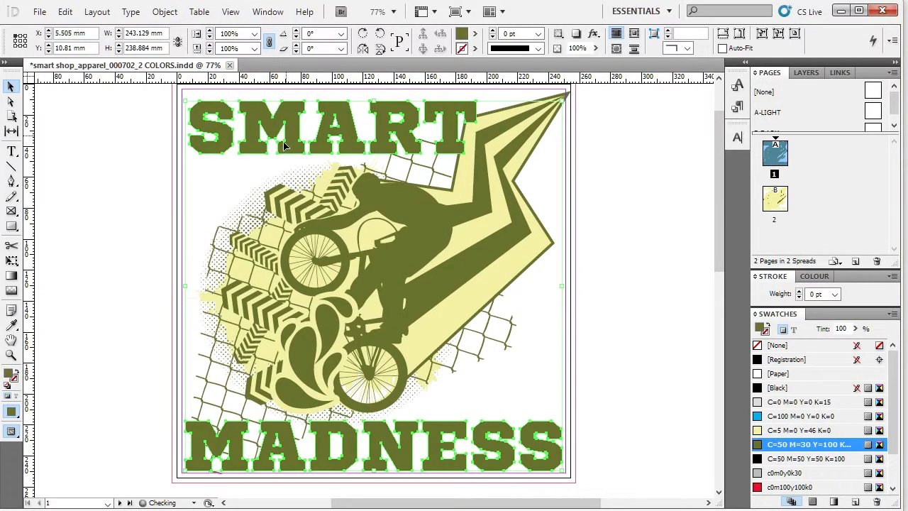
pyautogui.click(629, 247)
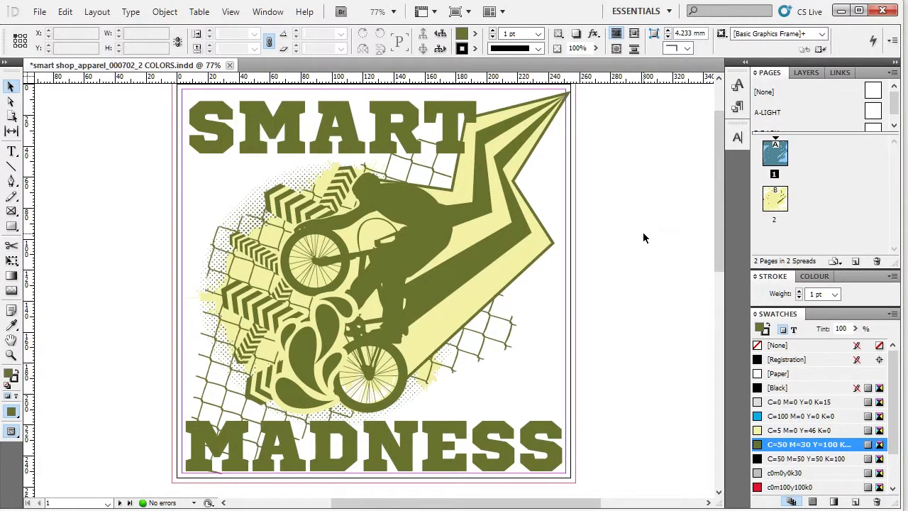
pyautogui.click(842, 12)
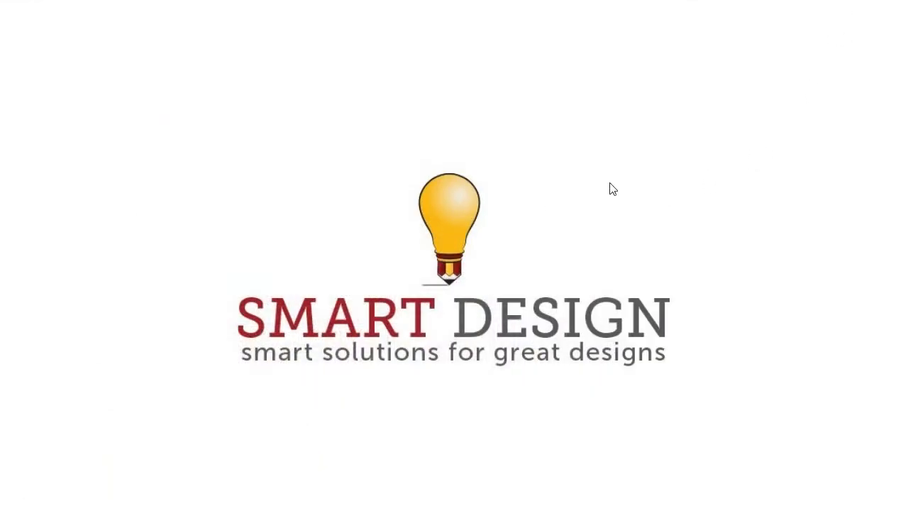